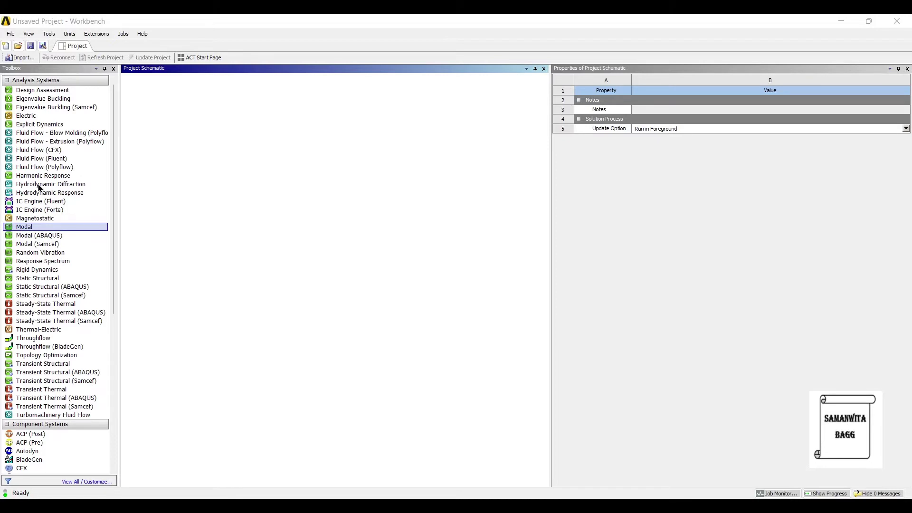
Step: Add a Modal analysis system to the project schematic and open its Engineering Data
{"action": "left_click", "coordinate": [175, 167]}
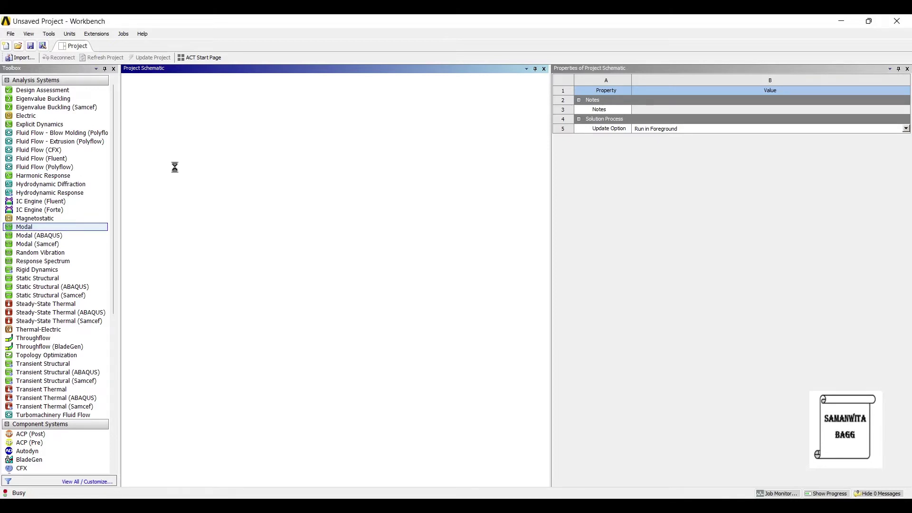
{"action": "left_click", "coordinate": [162, 129]}
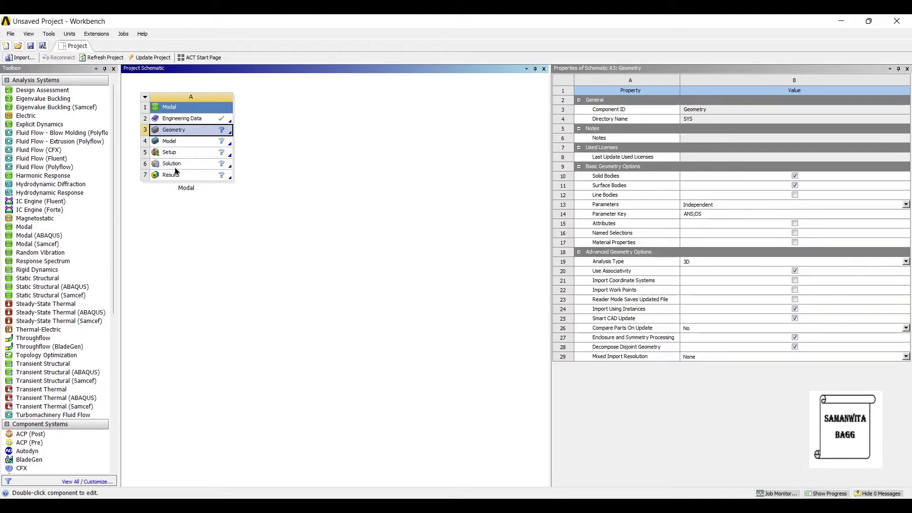
{"action": "double_click", "coordinate": [190, 118]}
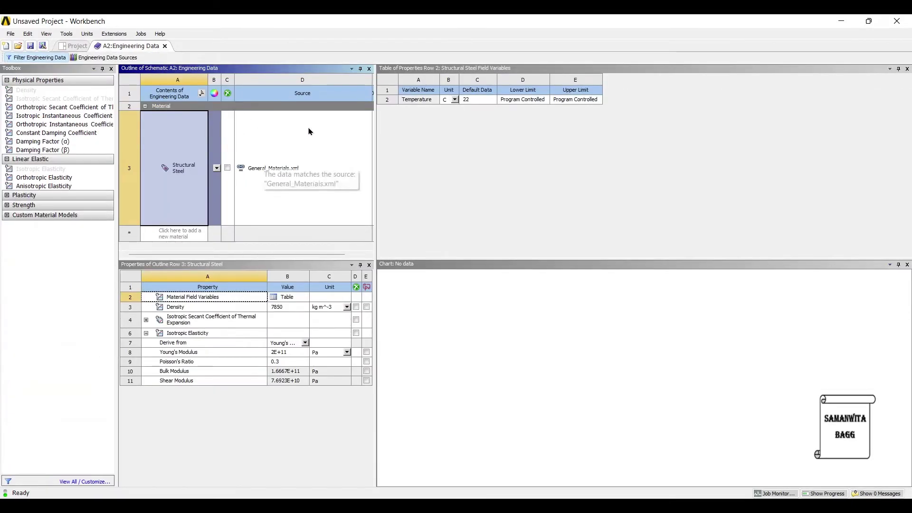
{"action": "left_click_drag", "start_coordinate": [375, 134], "coordinate": [536, 135]}
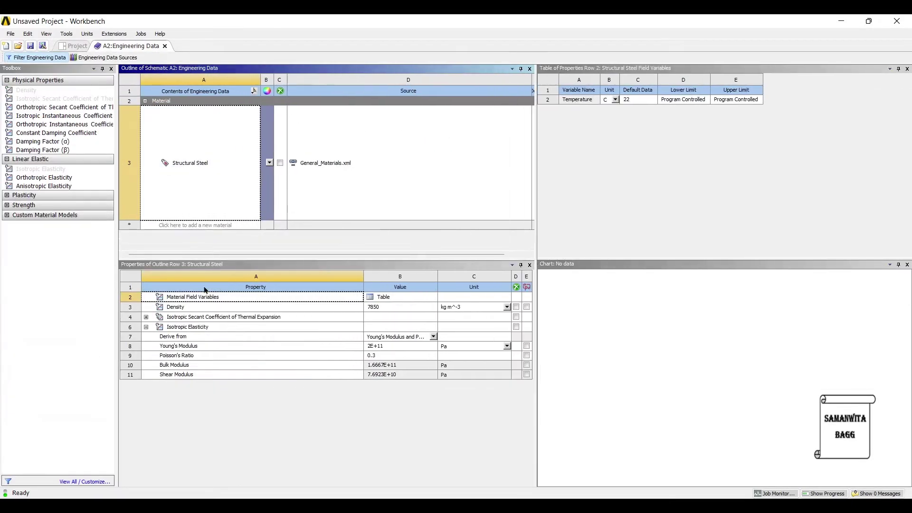
Step: Review Structural Steel in the General Materials data source, and return to the project schematic
{"action": "left_click", "coordinate": [97, 57]}
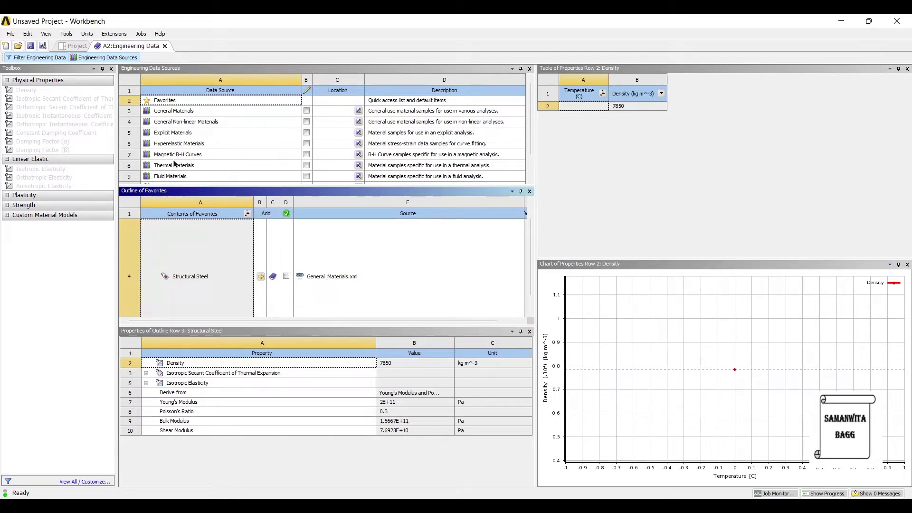
{"action": "scroll", "coordinate": [183, 218], "scroll_direction": "up", "scroll_amount": 2}
{"action": "scroll", "coordinate": [183, 218], "scroll_direction": "down", "scroll_amount": 2}
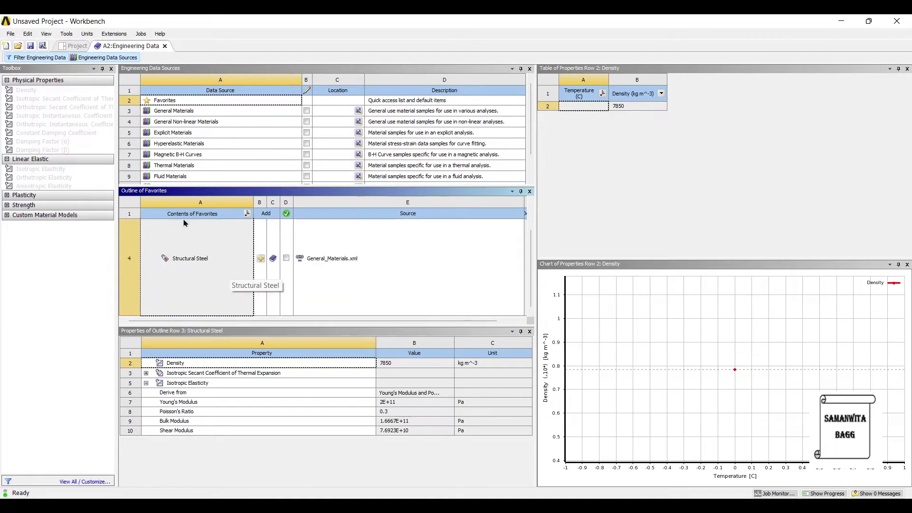
{"action": "left_click", "coordinate": [171, 110]}
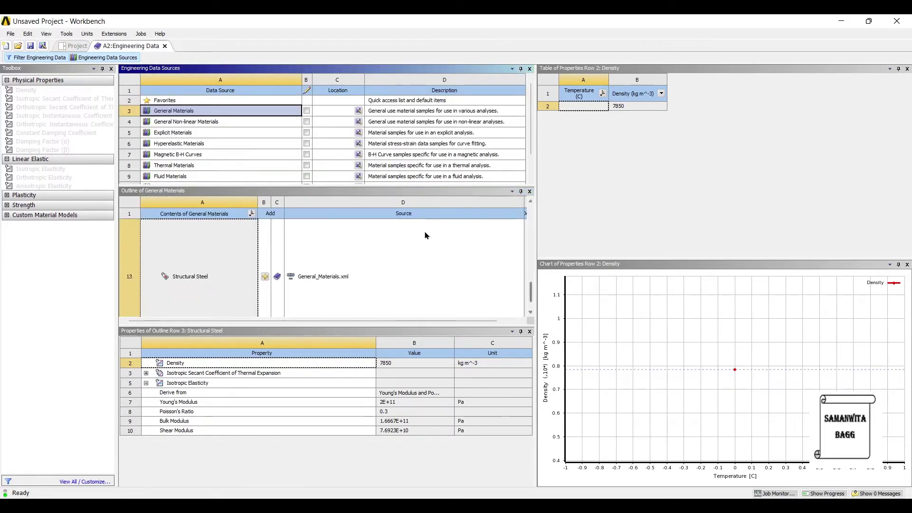
{"action": "left_click", "coordinate": [210, 220]}
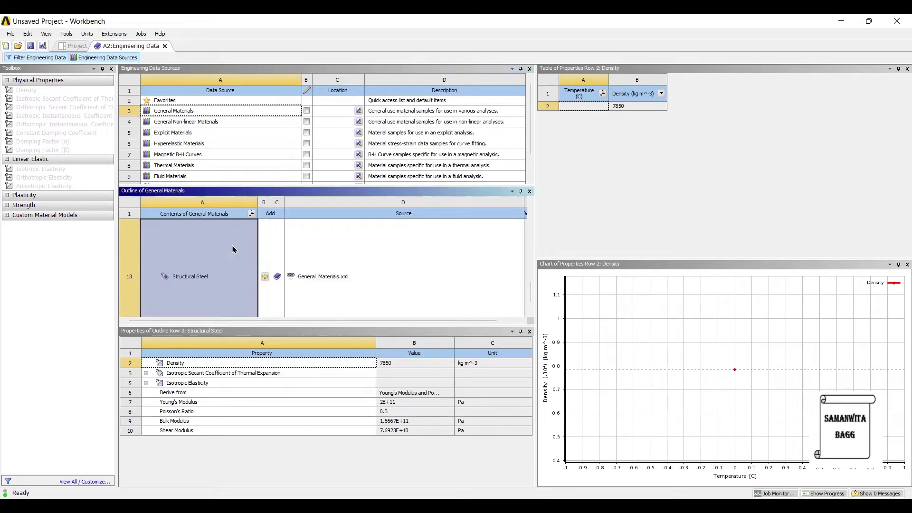
{"action": "left_click", "coordinate": [69, 46]}
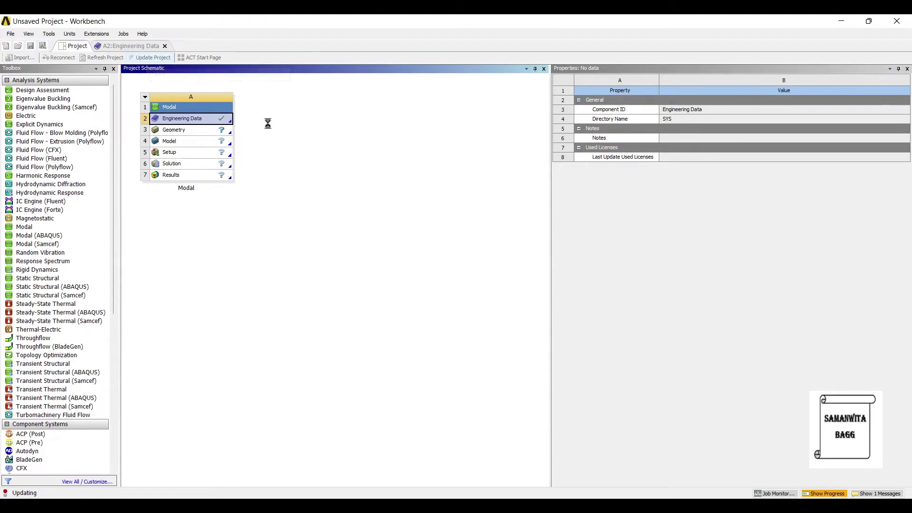
Step: Create a new DesignModeler geometry for the Modal system and set its length unit to millimetres
{"action": "left_click", "coordinate": [183, 130]}
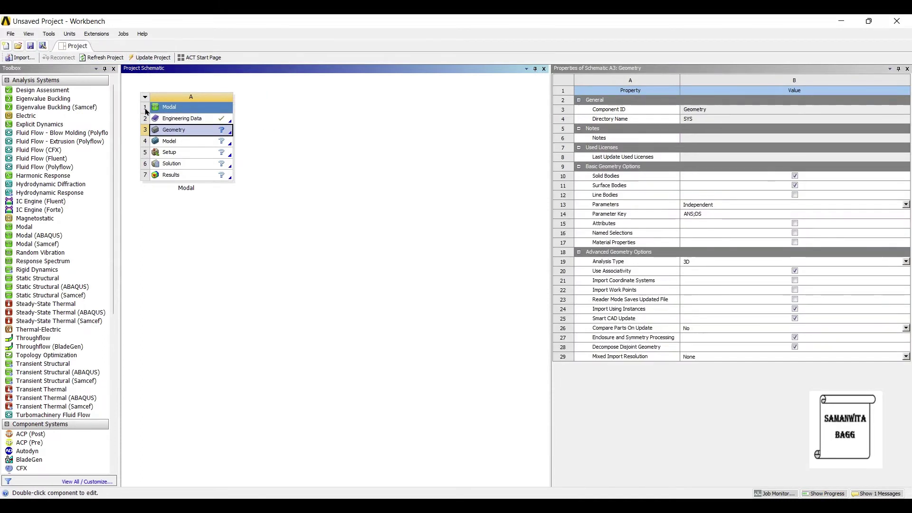
{"action": "right_click", "coordinate": [181, 130]}
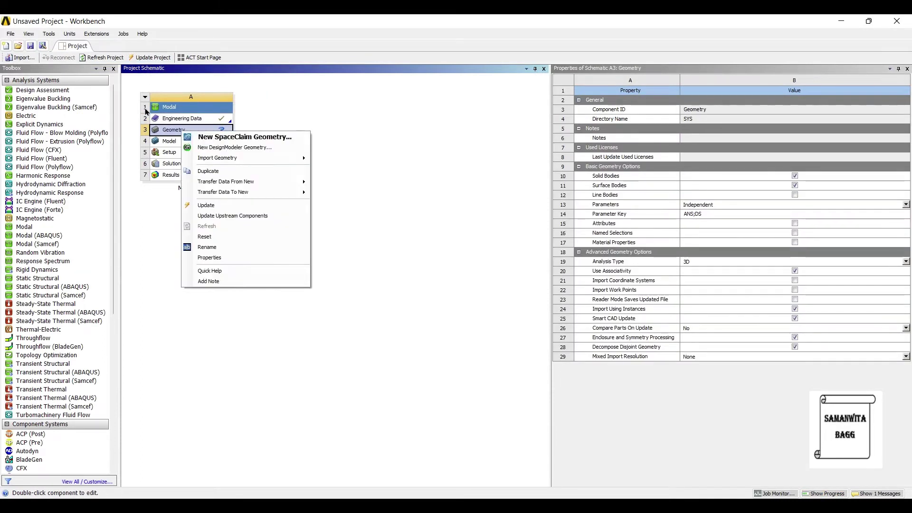
{"action": "left_click", "coordinate": [247, 148]}
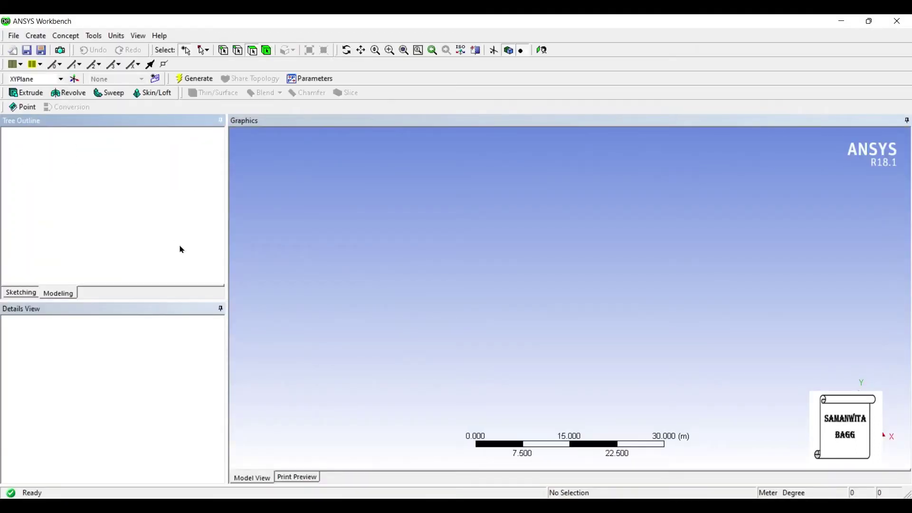
{"action": "left_click", "coordinate": [116, 35]}
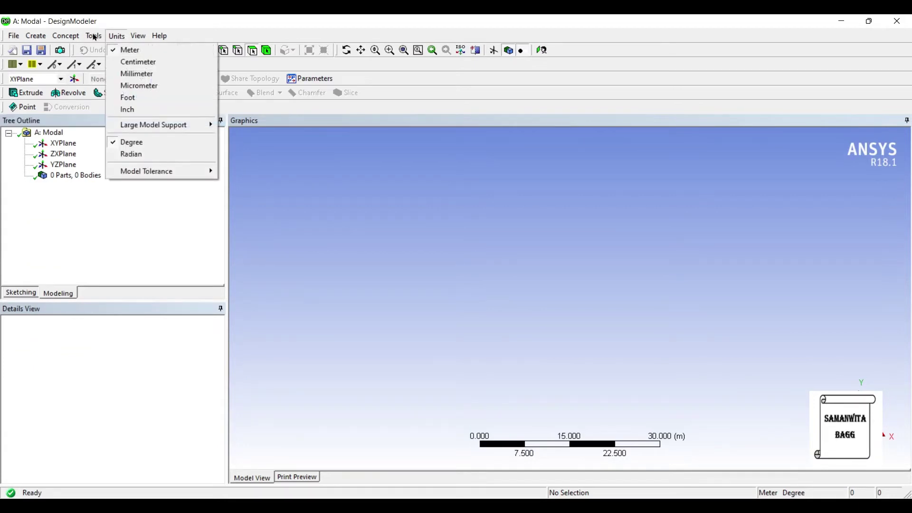
{"action": "left_click", "coordinate": [116, 73]}
Step: Sketch a vertical line about 45 mm long on the XYPlane, running along the Y axis down to the origin
{"action": "left_click", "coordinate": [63, 143]}
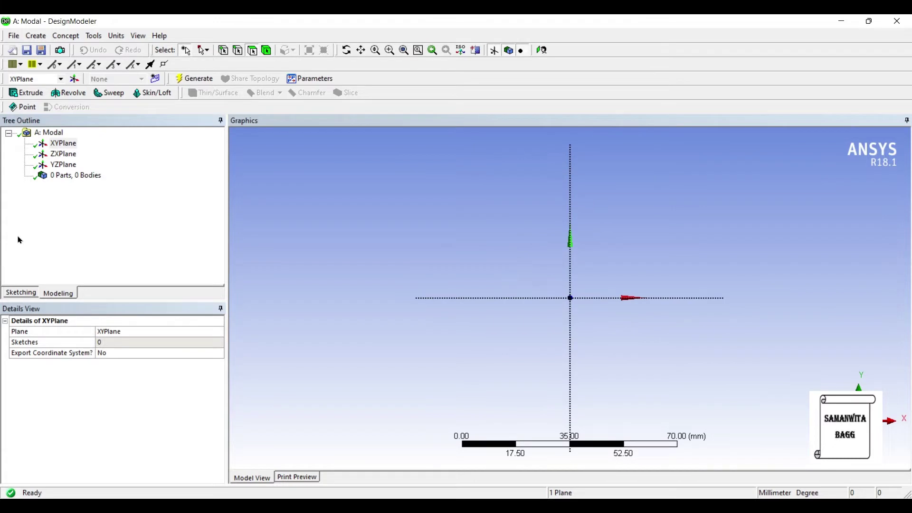
{"action": "left_click", "coordinate": [21, 292]}
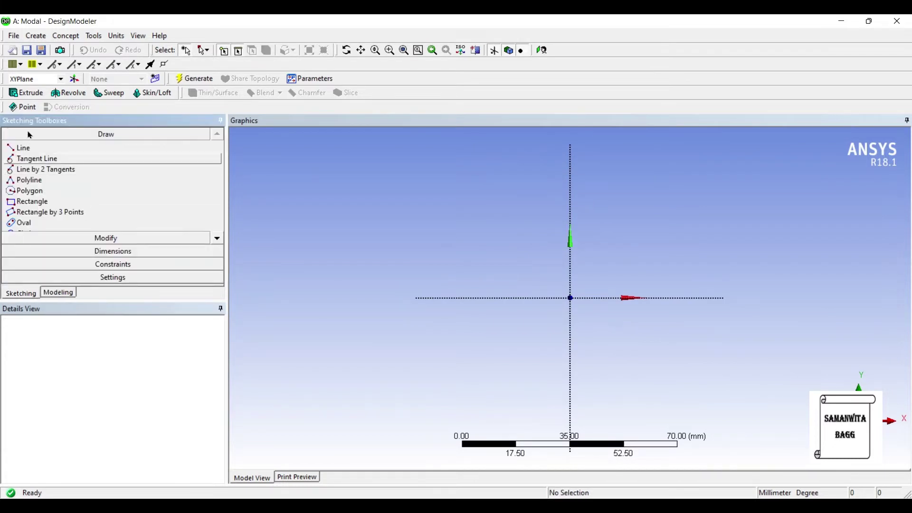
{"action": "left_click", "coordinate": [21, 148]}
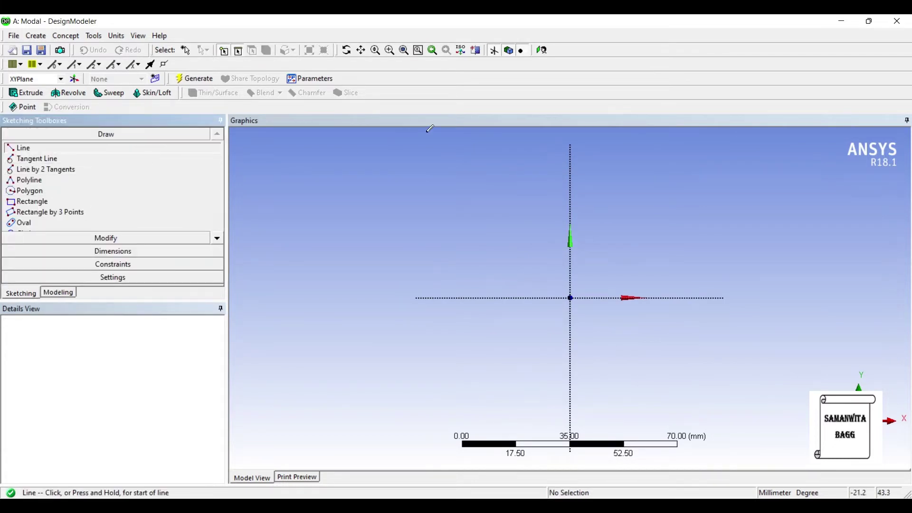
{"action": "left_click", "coordinate": [459, 129]}
{"action": "left_click", "coordinate": [458, 238]}
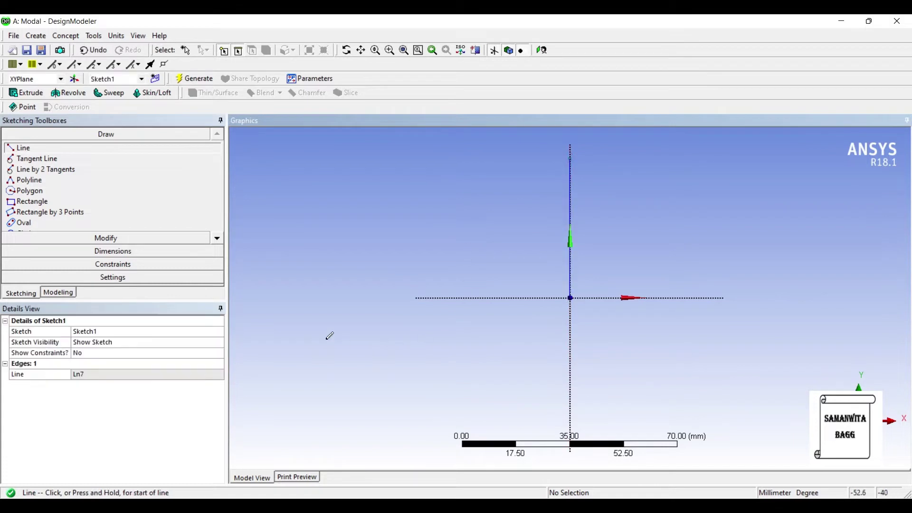
Step: Dimension the vertical line's length and set it to 50 mm
{"action": "left_click", "coordinate": [112, 252]}
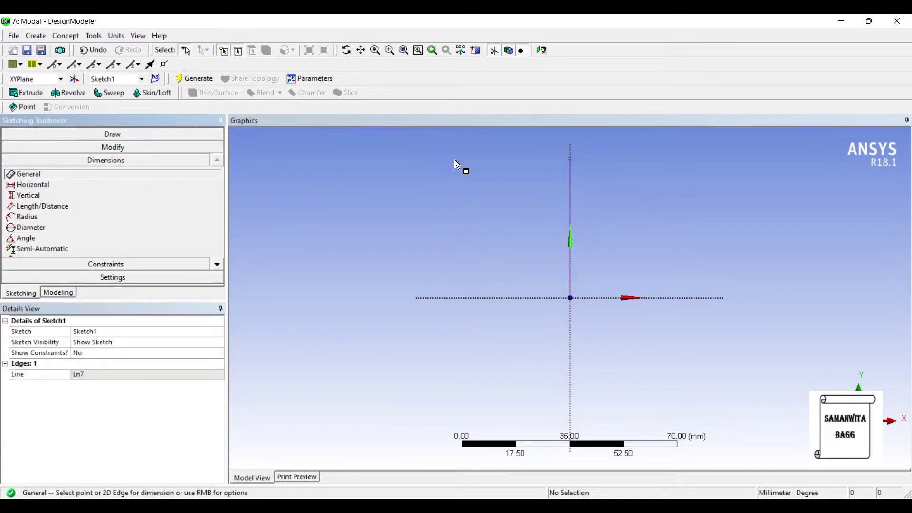
{"action": "left_click", "coordinate": [570, 199]}
{"action": "left_click", "coordinate": [530, 208]}
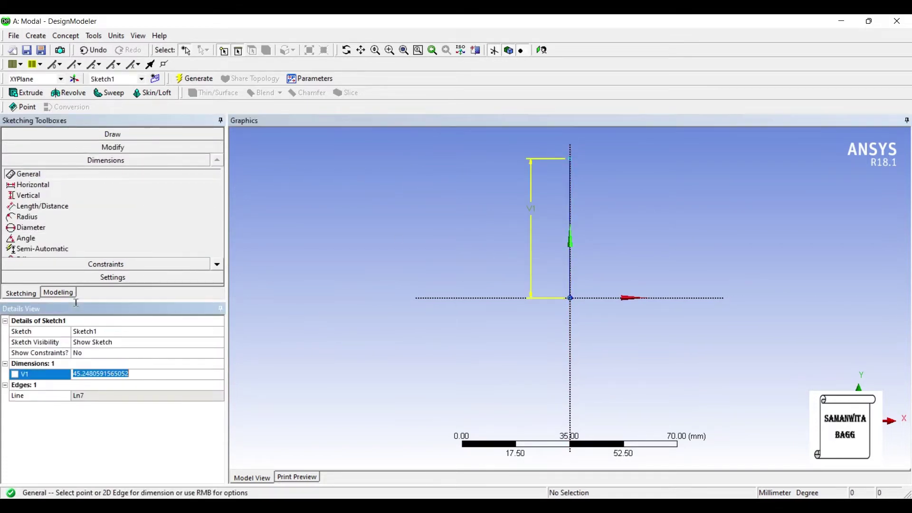
{"action": "type", "text": "50"}
{"action": "key", "text": "Return"}
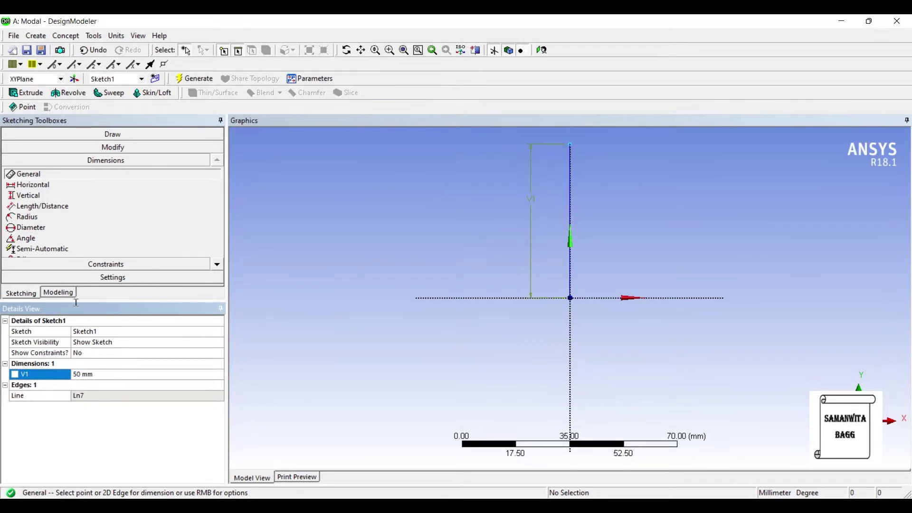
Step: Start a second sketch on the XYPlane and draw a circle about 12 mm in diameter, centred on the X axis about 8 mm from the origin
{"action": "left_click", "coordinate": [56, 292]}
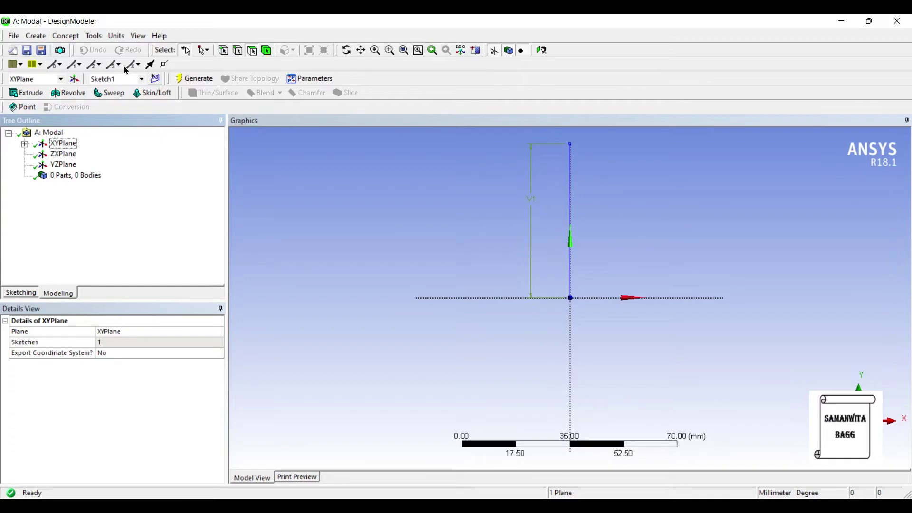
{"action": "left_click", "coordinate": [72, 164]}
{"action": "left_click", "coordinate": [21, 292]}
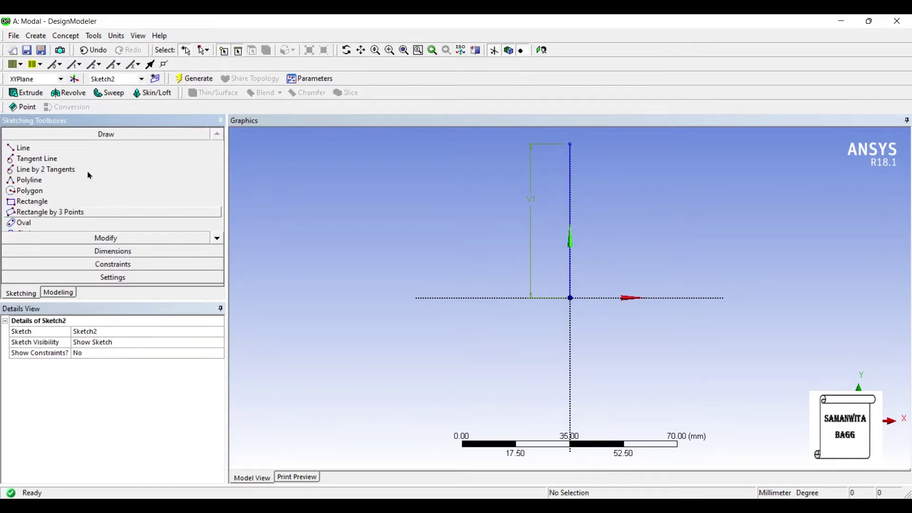
{"action": "scroll", "coordinate": [174, 201], "scroll_direction": "down", "scroll_amount": 1}
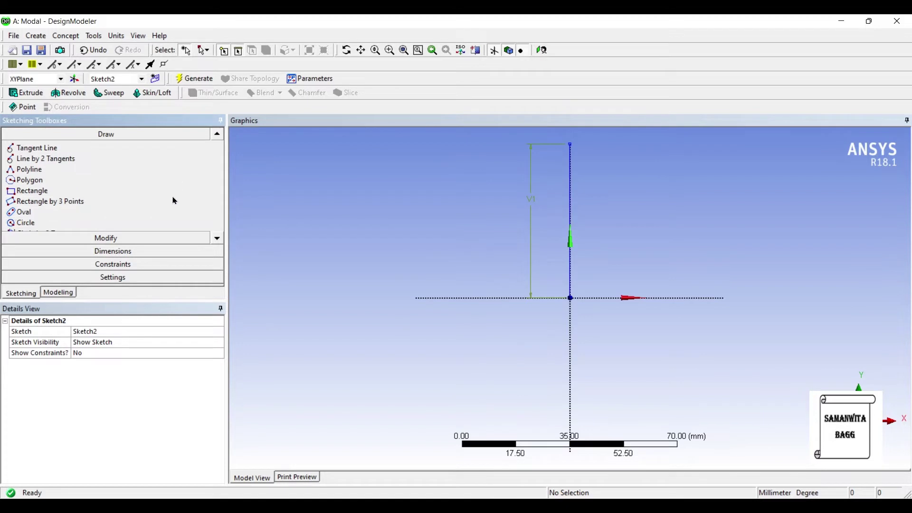
{"action": "scroll", "coordinate": [175, 200], "scroll_direction": "down", "scroll_amount": 1}
{"action": "left_click", "coordinate": [171, 211]}
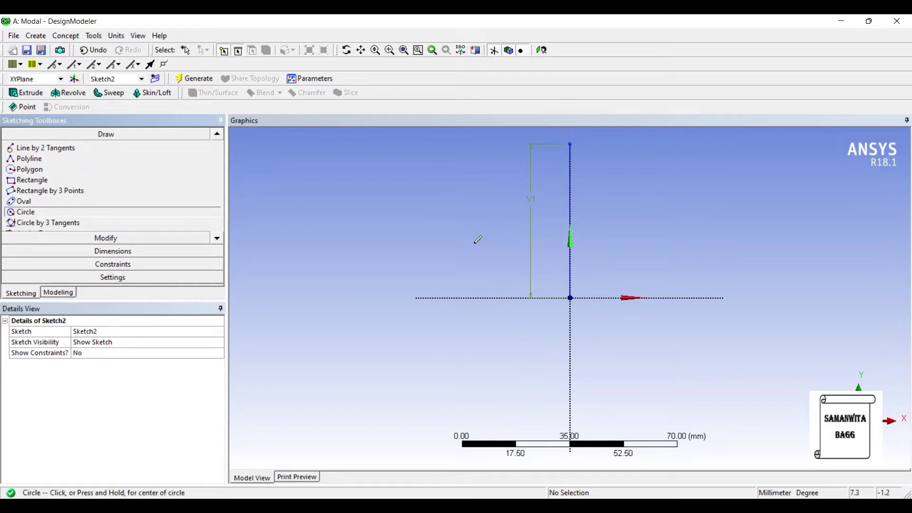
{"action": "left_click", "coordinate": [595, 297]}
{"action": "left_click", "coordinate": [609, 311]}
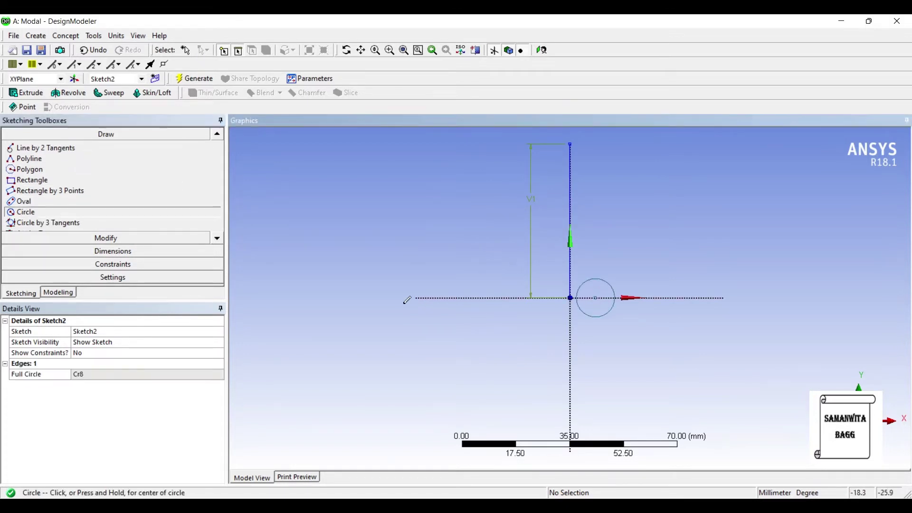
Step: Dimension the circle's diameter and the horizontal distance from the Y axis to its centre
{"action": "left_click", "coordinate": [192, 251]}
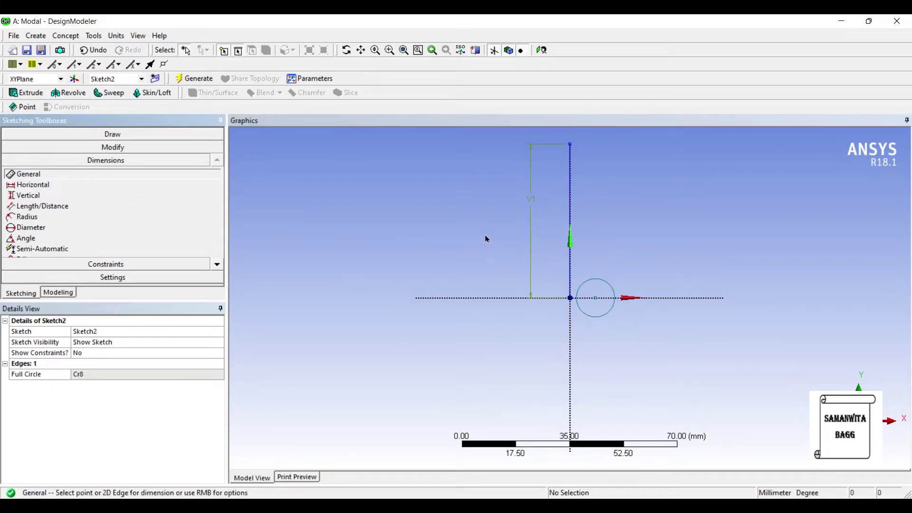
{"action": "left_click", "coordinate": [611, 287]}
{"action": "left_click", "coordinate": [646, 276]}
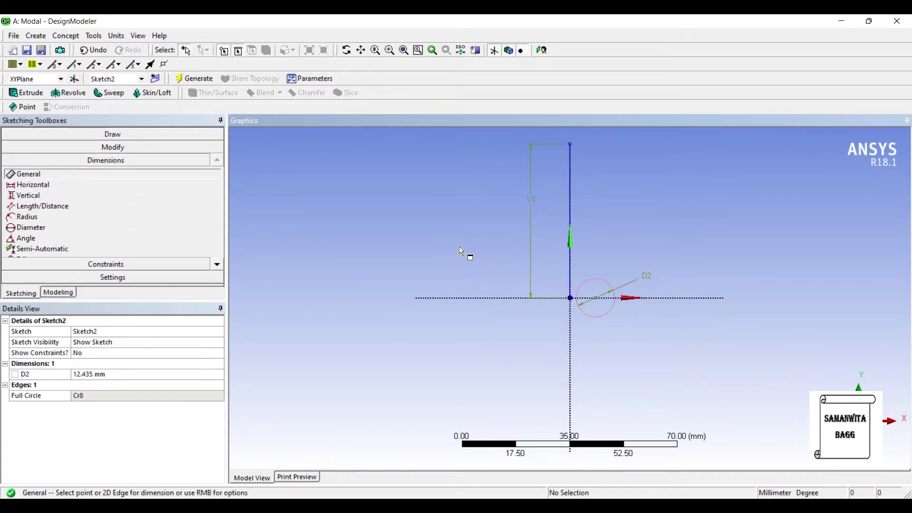
{"action": "left_click", "coordinate": [569, 304]}
{"action": "left_click", "coordinate": [595, 298]}
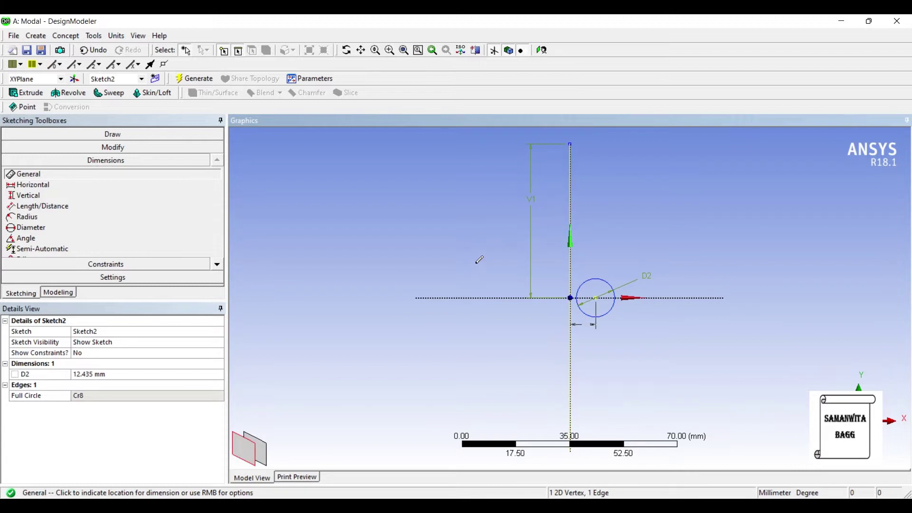
{"action": "left_click", "coordinate": [587, 340]}
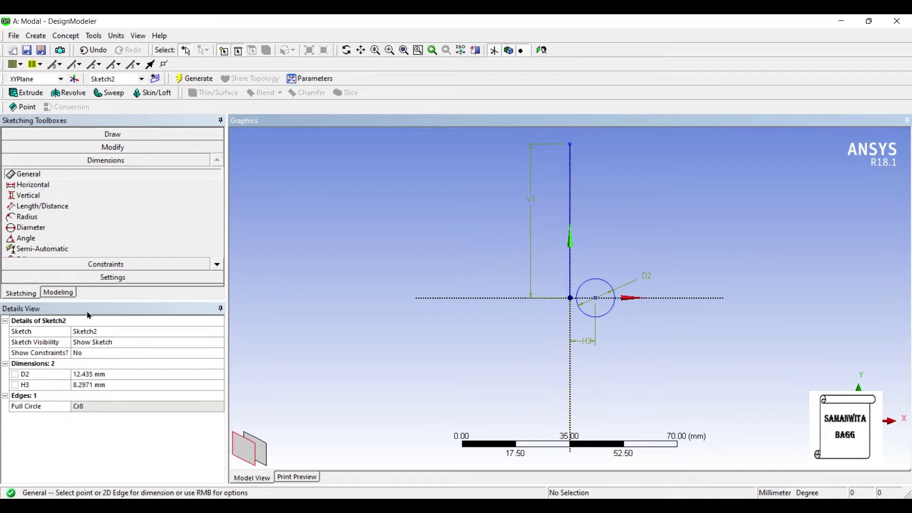
Step: Set the circle centre's horizontal distance to 12 mm and its diameter to 4 mm
{"action": "left_click", "coordinate": [87, 385]}
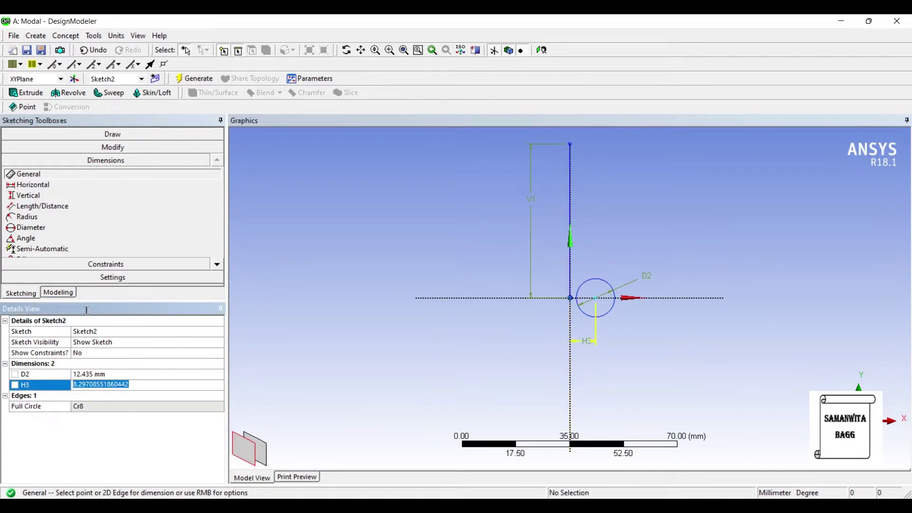
{"action": "type", "text": "12"}
{"action": "key", "text": "Return"}
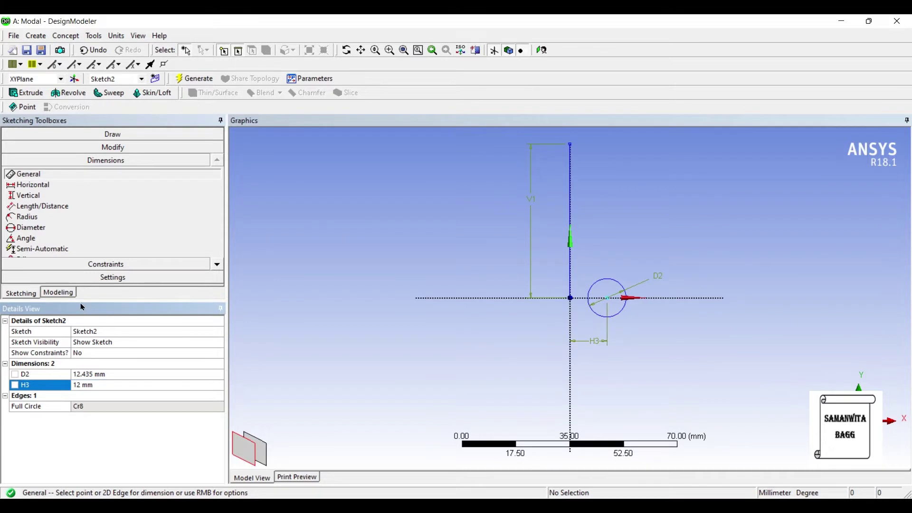
{"action": "left_click", "coordinate": [81, 374]}
{"action": "type", "text": "4"}
{"action": "key", "text": "Return"}
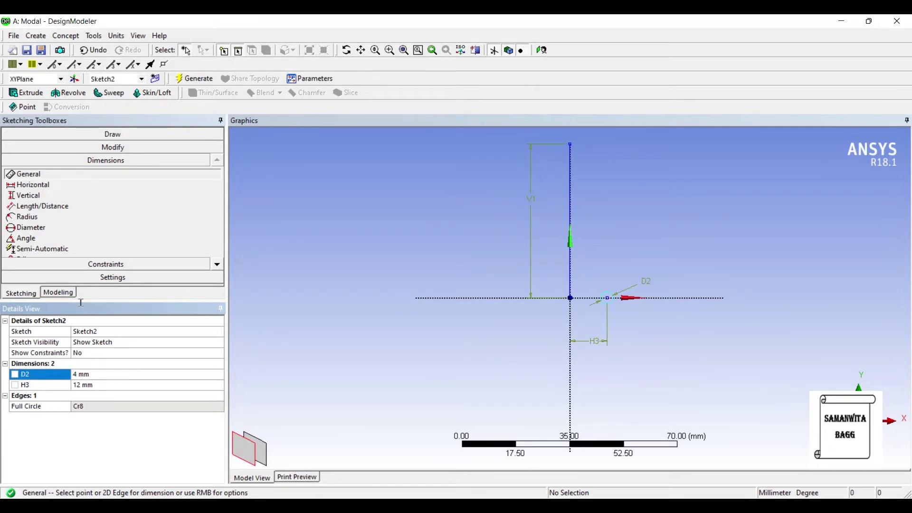
Step: Start a Sweep with the circle in Sketch2 as the profile and the vertical line in Sketch1 as the path
{"action": "left_click", "coordinate": [109, 93]}
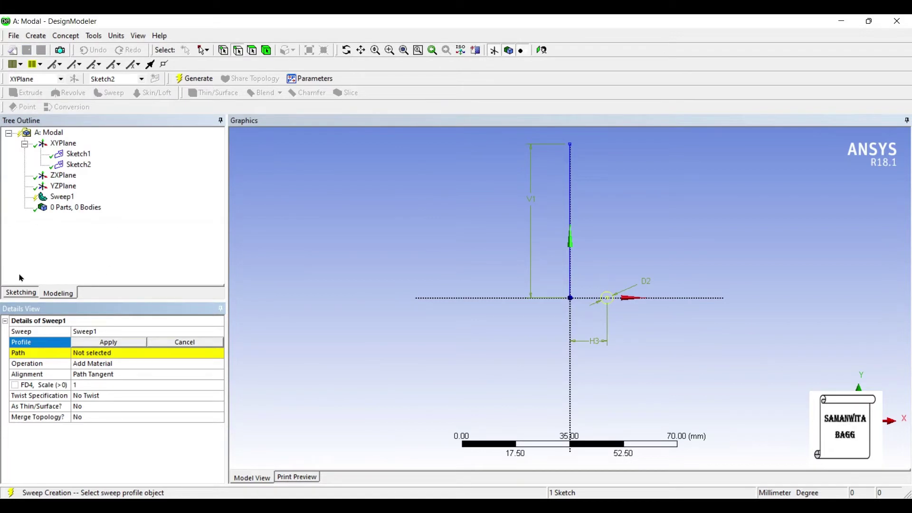
{"action": "left_click", "coordinate": [101, 343]}
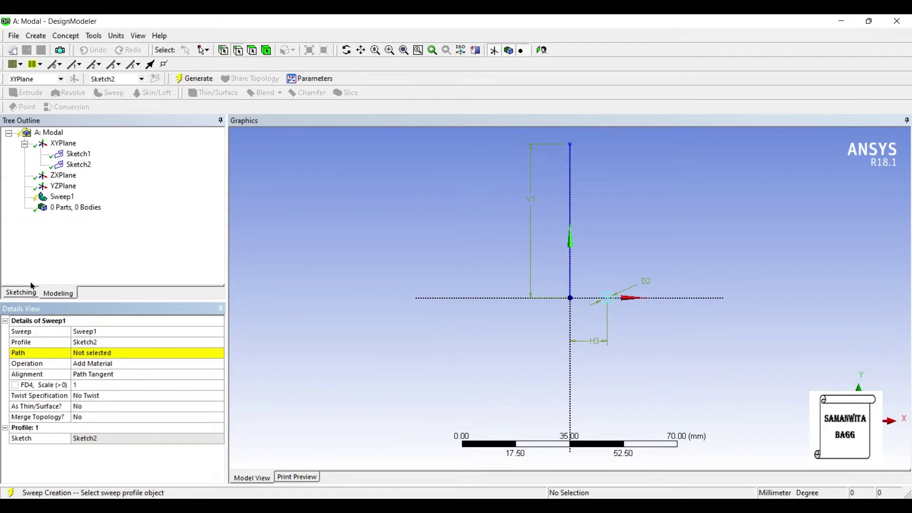
{"action": "left_click", "coordinate": [93, 352]}
{"action": "left_click", "coordinate": [570, 185]}
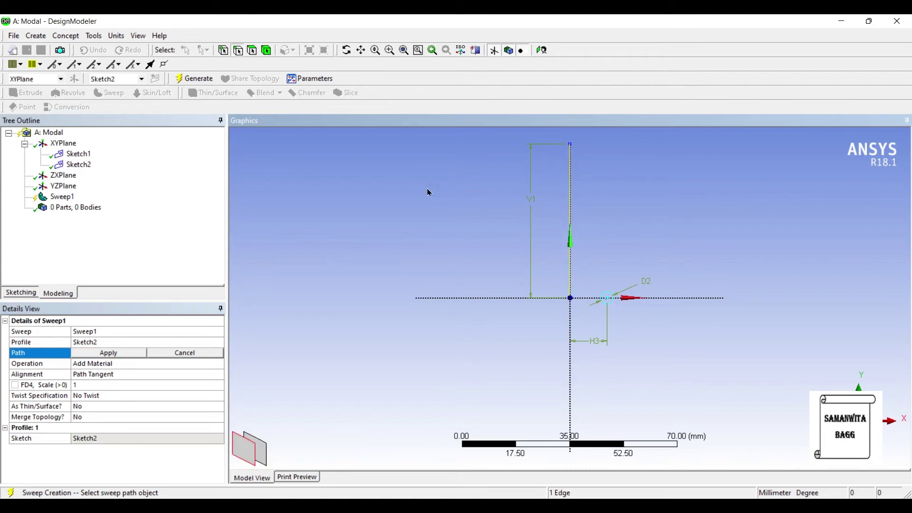
{"action": "key", "text": "Return"}
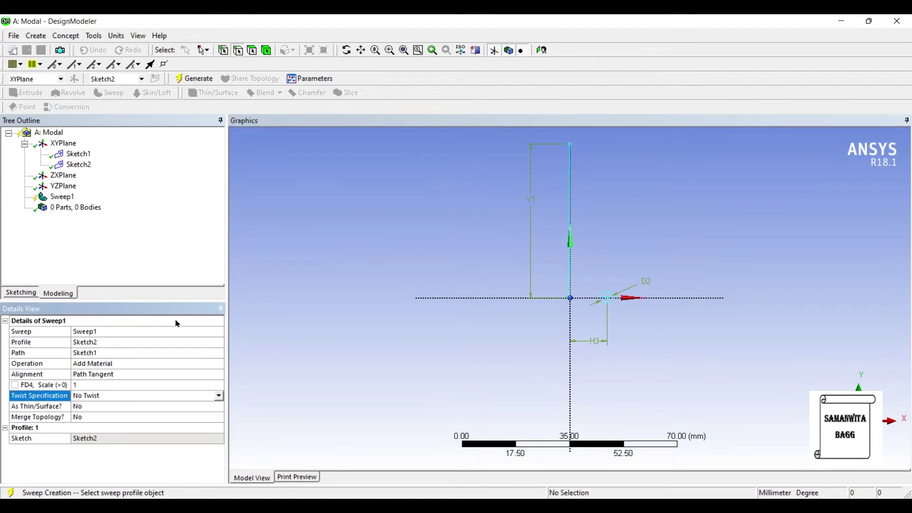
Step: Set the sweep's twist specification to Turns with 8 turns and generate the helical spring body
{"action": "left_click", "coordinate": [219, 395]}
{"action": "left_click", "coordinate": [131, 421]}
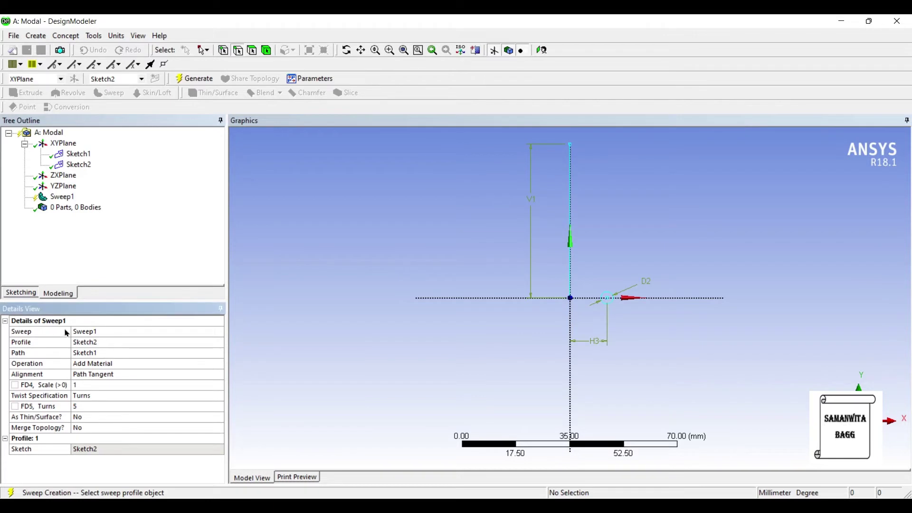
{"action": "left_click", "coordinate": [81, 407]}
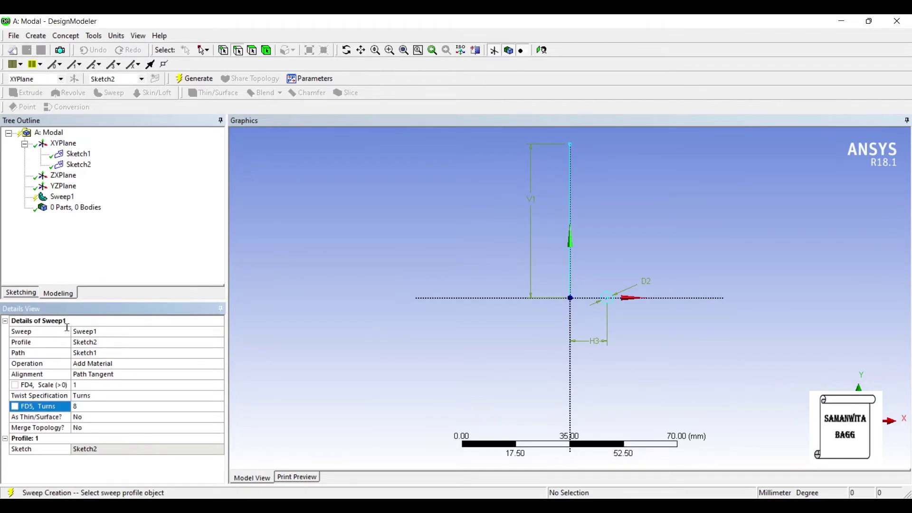
{"action": "left_click", "coordinate": [195, 78]}
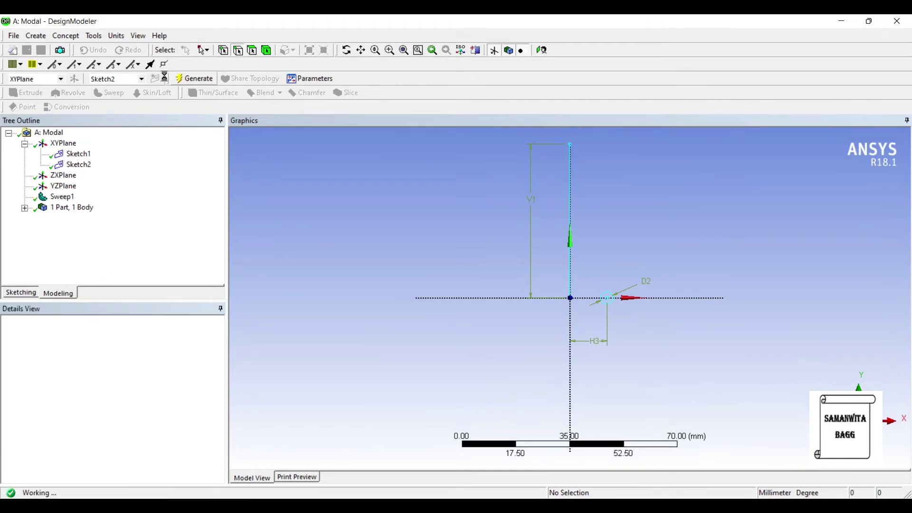
{"action": "middle_click_drag", "start_coordinate": [470, 227], "coordinate": [340, 232]}
{"action": "middle_click_drag", "start_coordinate": [469, 242], "coordinate": [525, 246]}
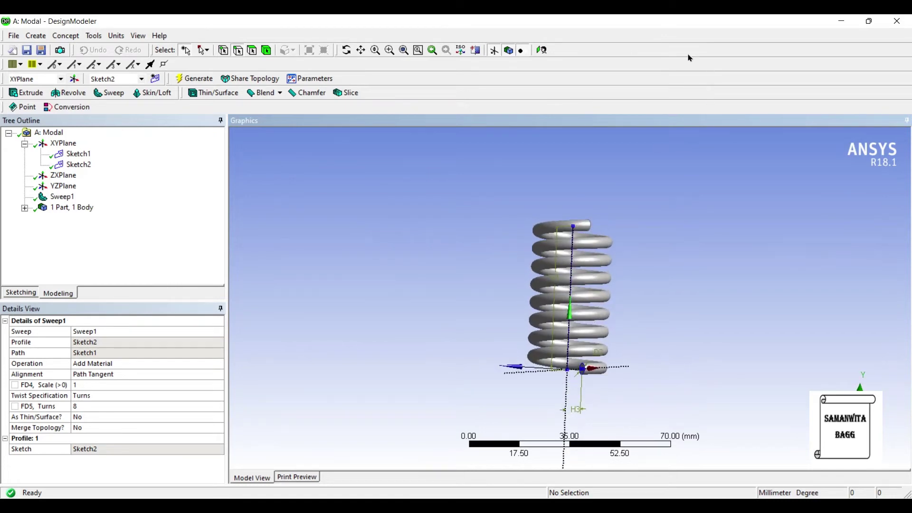
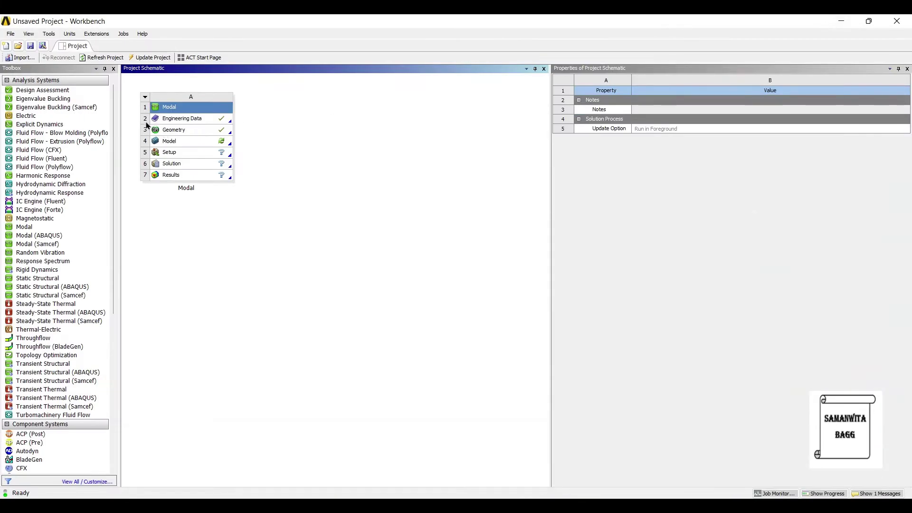
Step: Open the modal model in Mechanical and assign Copper Alloy as the spring solid's material
{"action": "double_click", "coordinate": [180, 141]}
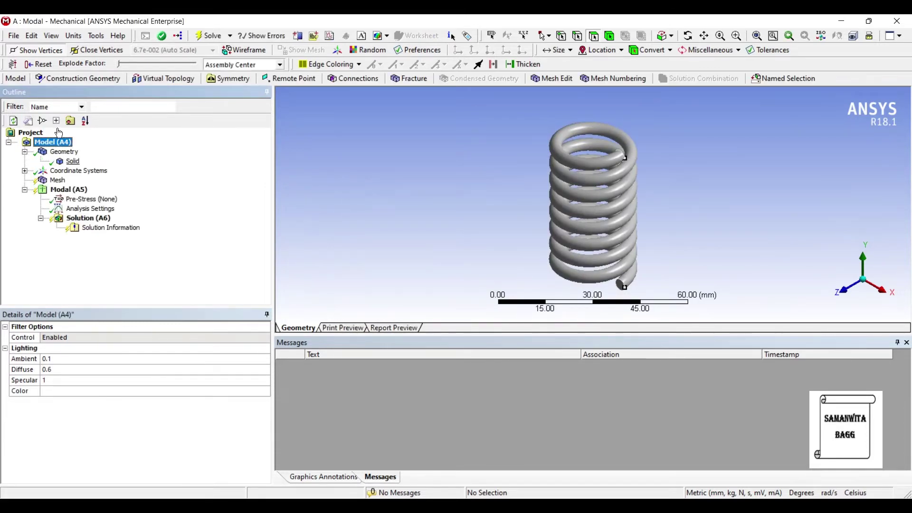
{"action": "left_click", "coordinate": [72, 161]}
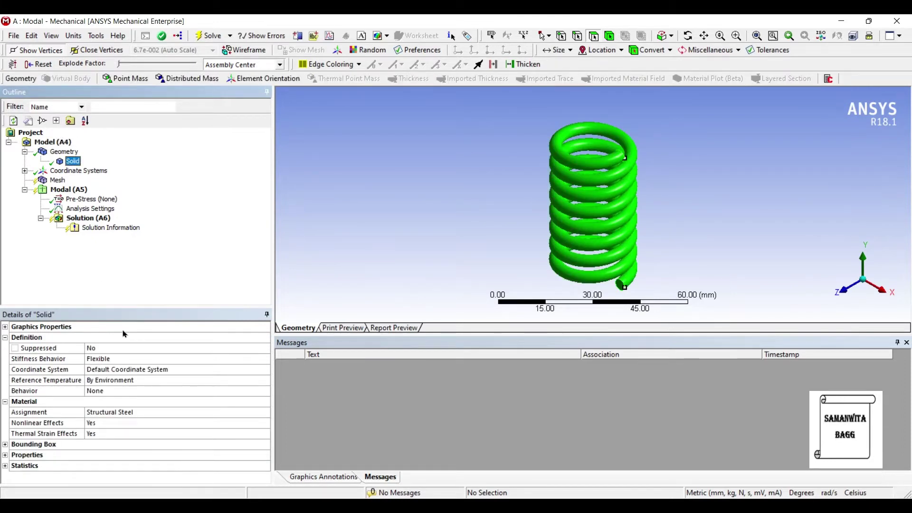
{"action": "left_click", "coordinate": [152, 412]}
{"action": "left_click", "coordinate": [265, 413]}
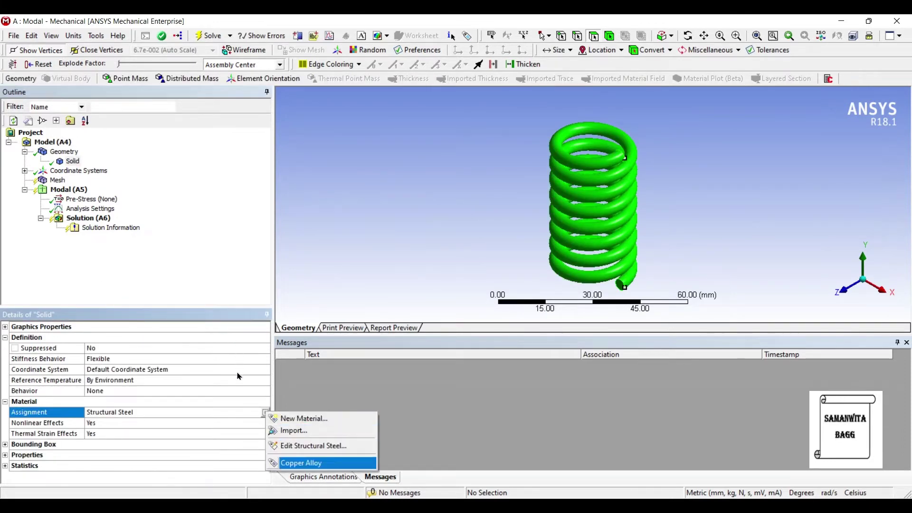
{"action": "key", "text": "Return"}
Step: Insert a mesh method scoped to the spring body
{"action": "left_click", "coordinate": [56, 180]}
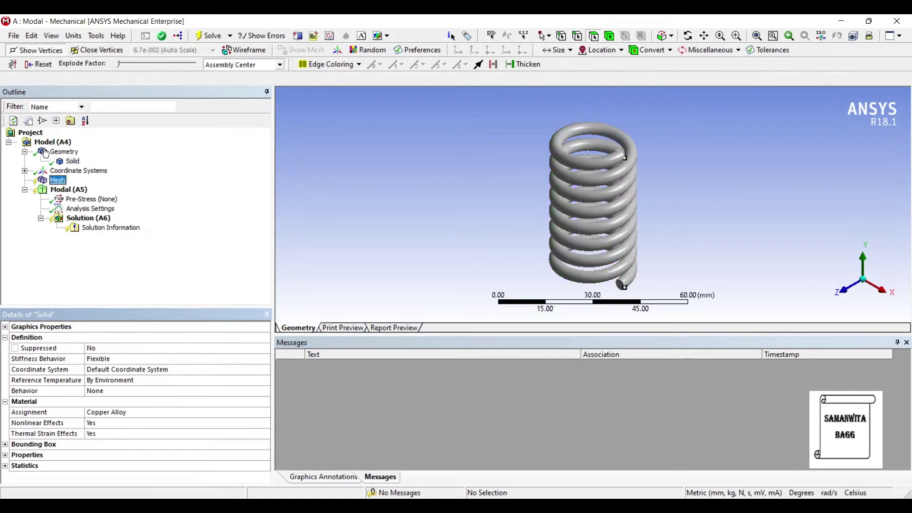
{"action": "key", "text": "shift+F10"}
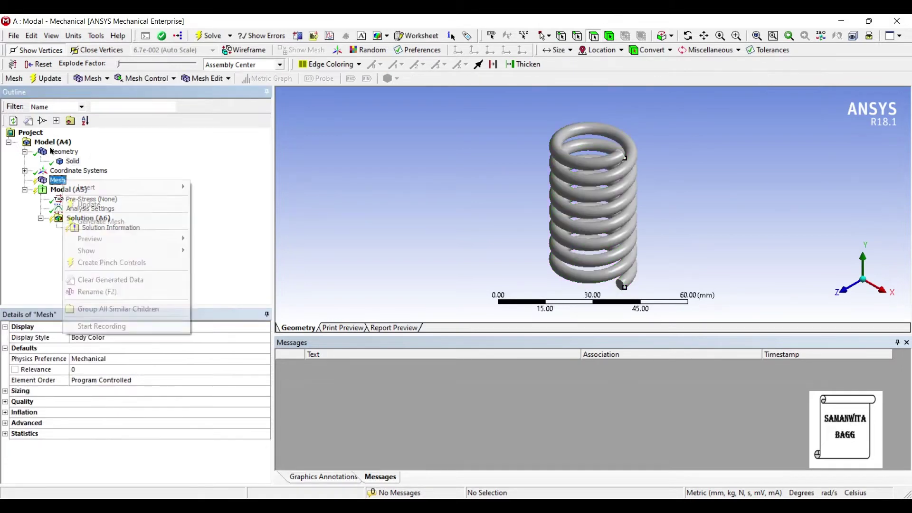
{"action": "key", "text": "Right"}
{"action": "key", "text": "Right"}
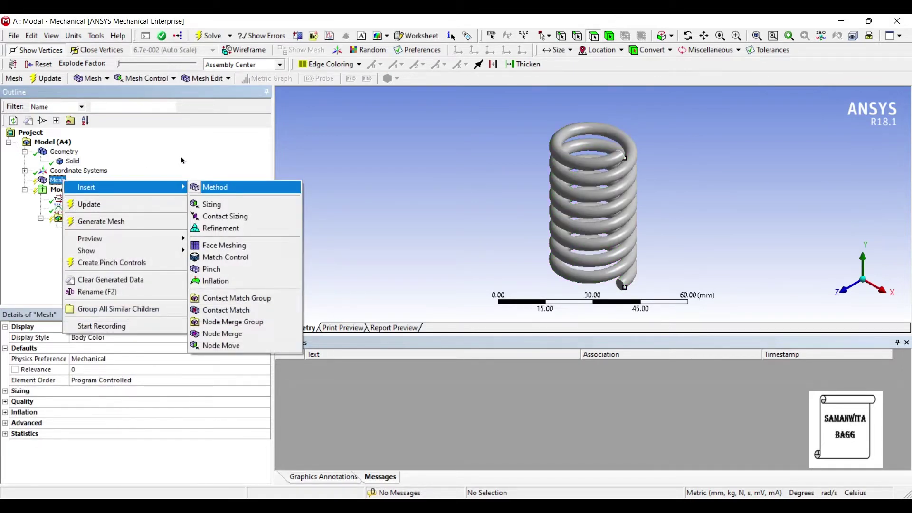
{"action": "key", "text": "Return"}
{"action": "left_click", "coordinate": [119, 348]}
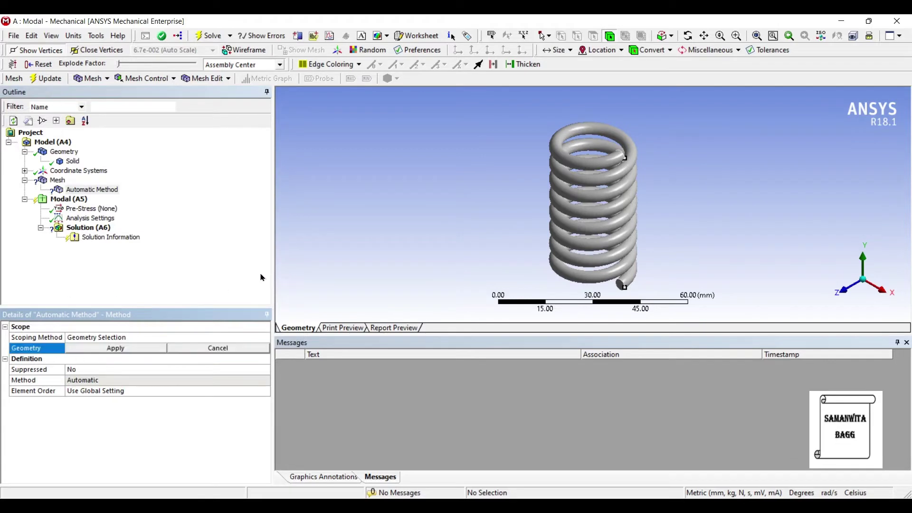
{"action": "key", "text": "ctrl+a"}
{"action": "middle_click_drag", "start_coordinate": [491, 192], "coordinate": [471, 163]}
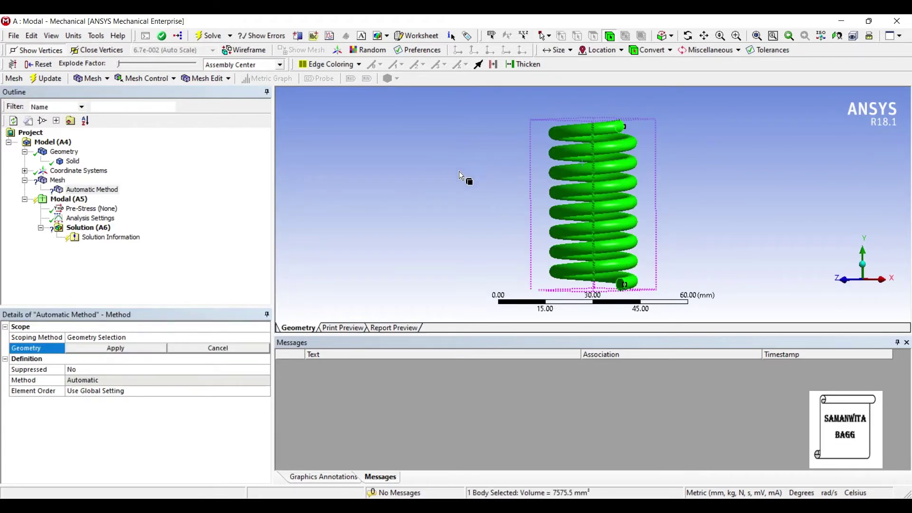
{"action": "left_click", "coordinate": [87, 286]}
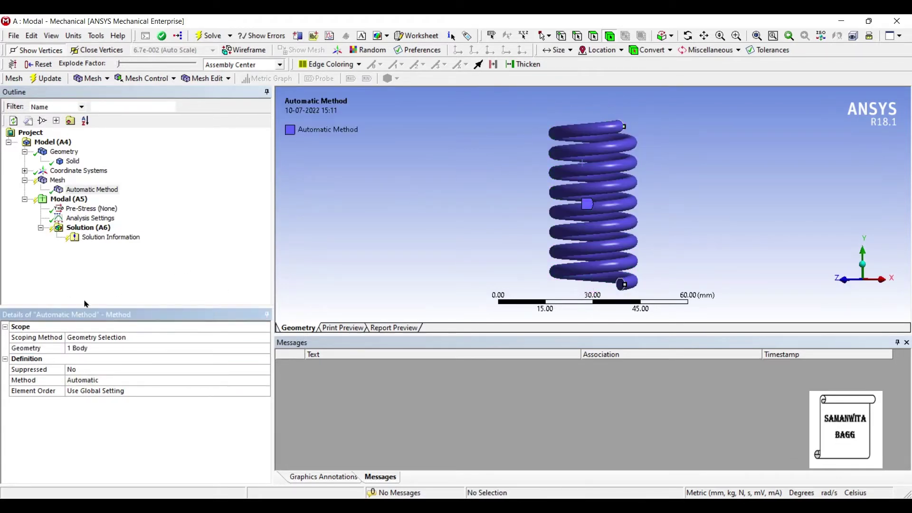
Step: Change the spring's mesh method to Tetrahedrons
{"action": "left_click", "coordinate": [110, 380]}
{"action": "left_click", "coordinate": [265, 380]}
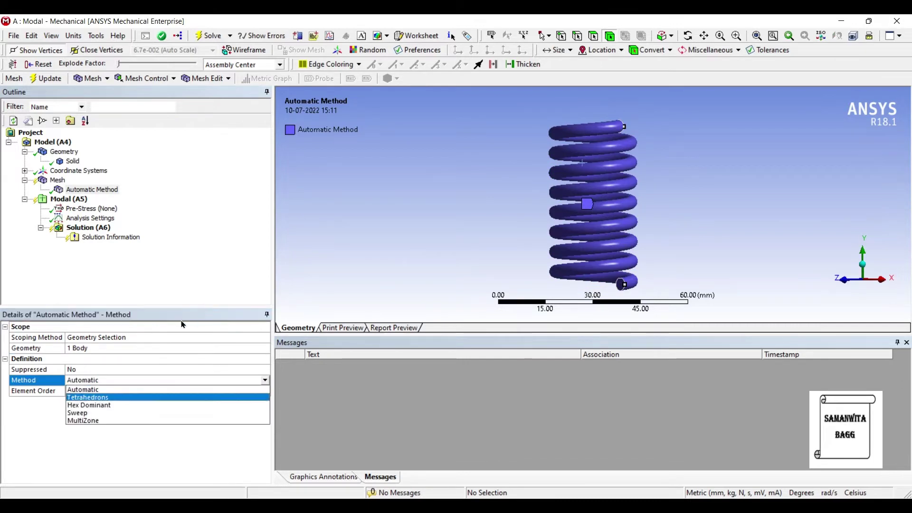
{"action": "key", "text": "Up"}
{"action": "key", "text": "Up"}
{"action": "key", "text": "Return"}
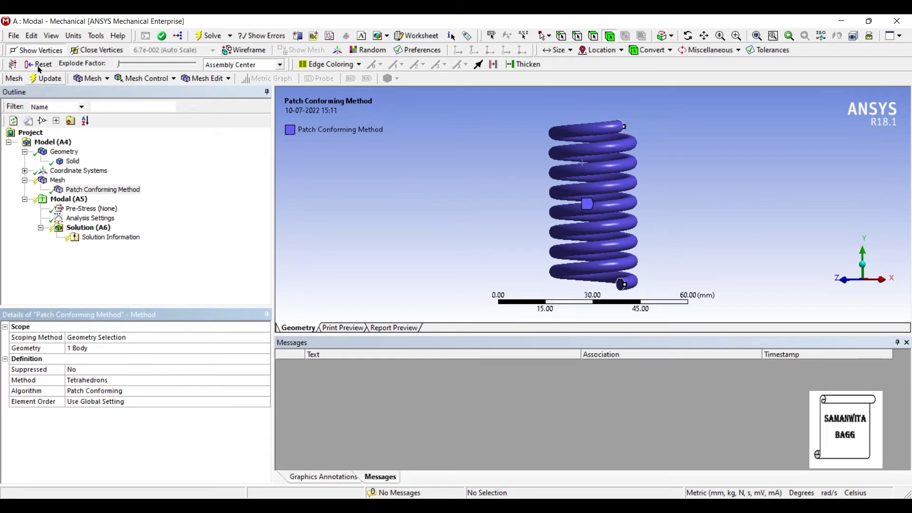
Step: Generate the tetrahedral mesh and display it on the spring
{"action": "key", "text": "F5"}
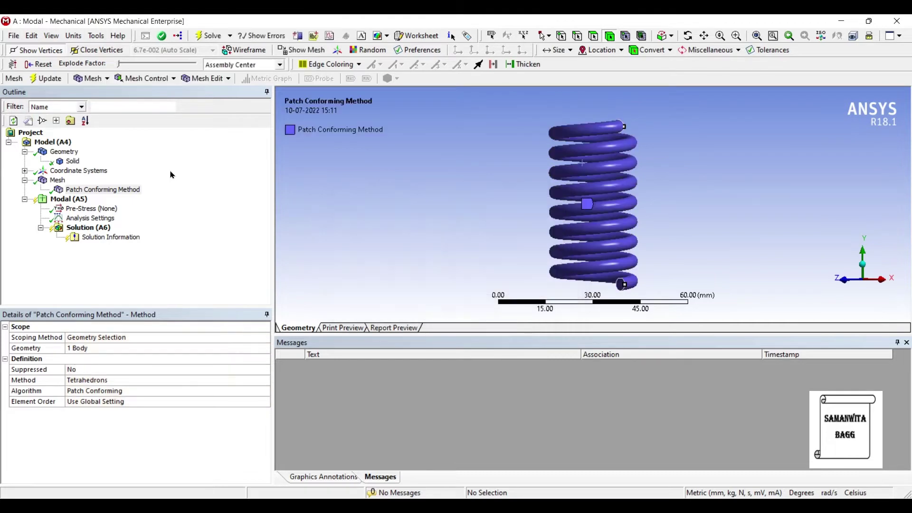
{"action": "left_click", "coordinate": [56, 180]}
{"action": "mouse_move", "coordinate": [505, 142]}
{"action": "middle_mouse_down"}
{"action": "mouse_move", "coordinate": [446, 146]}
{"action": "mouse_move", "coordinate": [459, 149]}
{"action": "mouse_move", "coordinate": [480, 126]}
{"action": "mouse_move", "coordinate": [482, 102]}
{"action": "middle_mouse_up"}
{"action": "scroll", "coordinate": [476, 149], "scroll_direction": "down", "scroll_amount": 1}
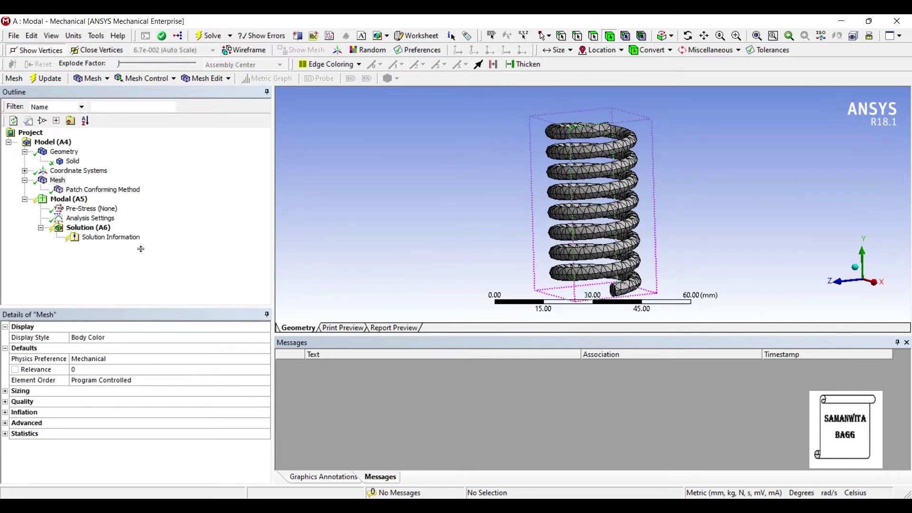
Step: Add a mesh sizing control scoped to the whole spring body
{"action": "left_click", "coordinate": [48, 147]}
{"action": "right_click", "coordinate": [52, 179]}
{"action": "mouse_move", "coordinate": [95, 184]}
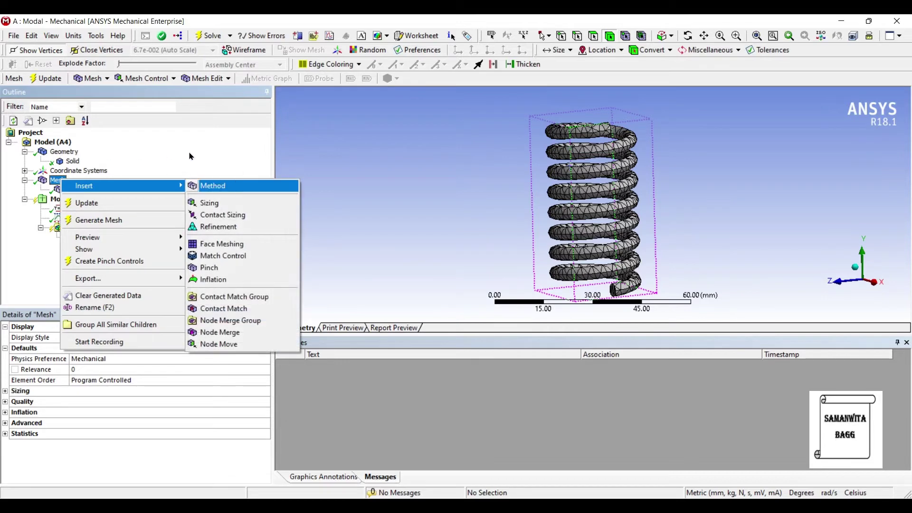
{"action": "left_click", "coordinate": [209, 203]}
{"action": "left_click", "coordinate": [607, 213]}
{"action": "left_click", "coordinate": [118, 348]}
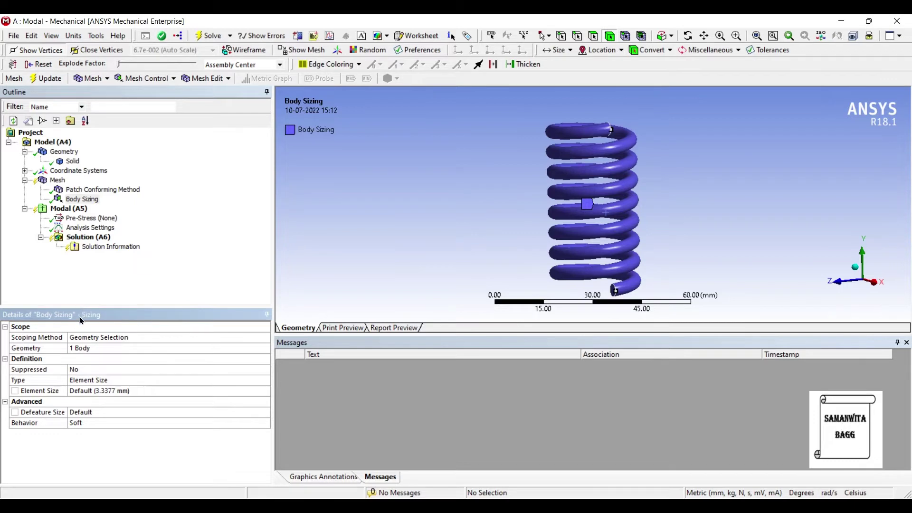
Step: Set the body sizing's element size to 2.5 mm and update the mesh
{"action": "left_click", "coordinate": [79, 390]}
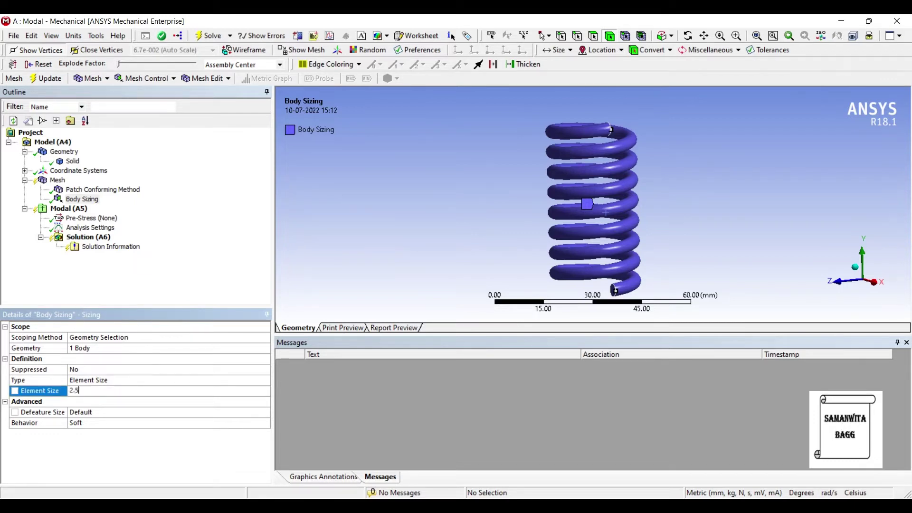
{"action": "left_click", "coordinate": [58, 180]}
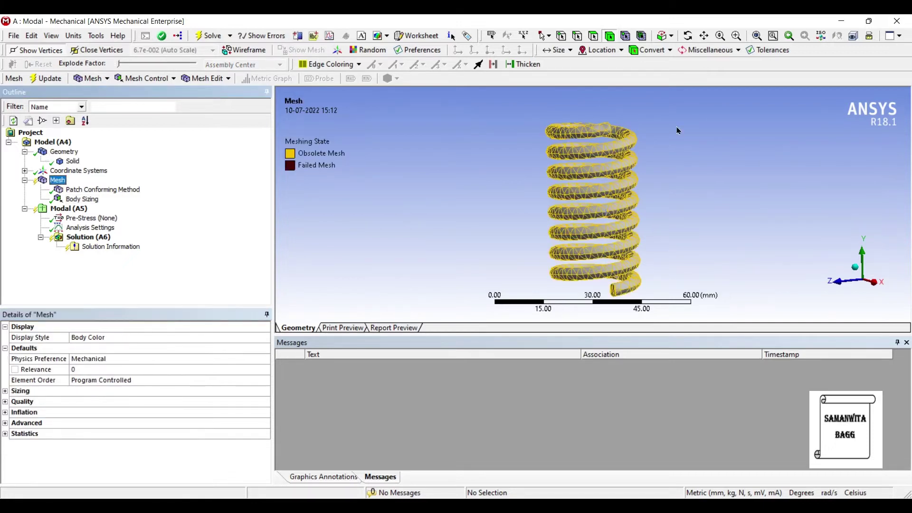
{"action": "left_click", "coordinate": [57, 79]}
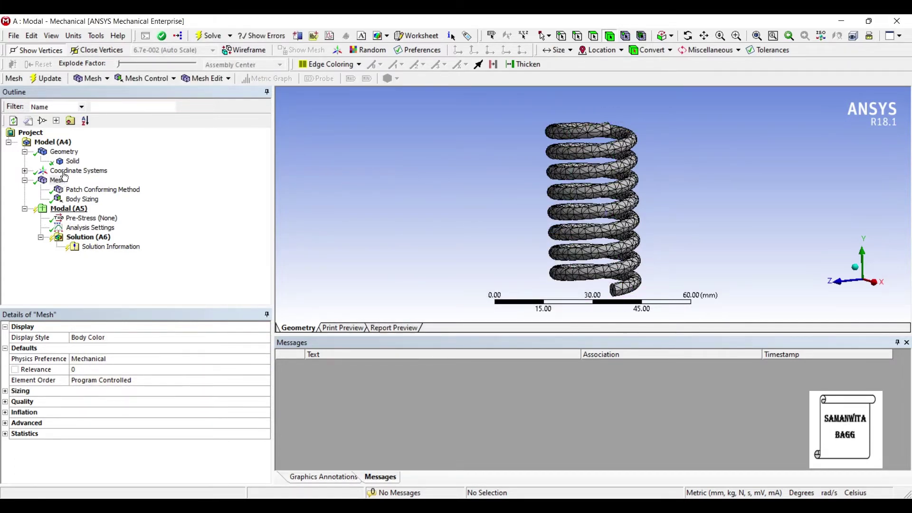
Step: Insert a fixed support in the modal environment on the circular end face at the spring's lower end
{"action": "left_click", "coordinate": [69, 209]}
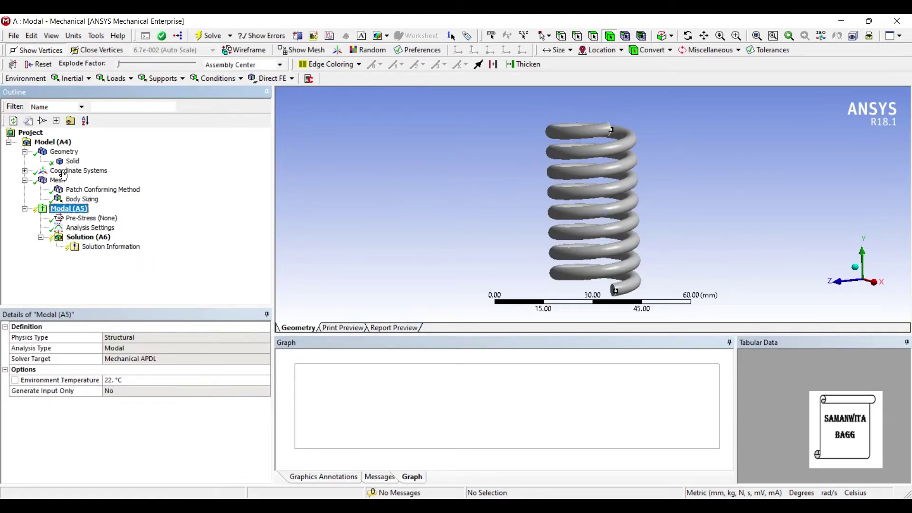
{"action": "right_click", "coordinate": [79, 209]}
{"action": "mouse_move", "coordinate": [87, 217]}
{"action": "key", "text": "Down"}
{"action": "key", "text": "Return"}
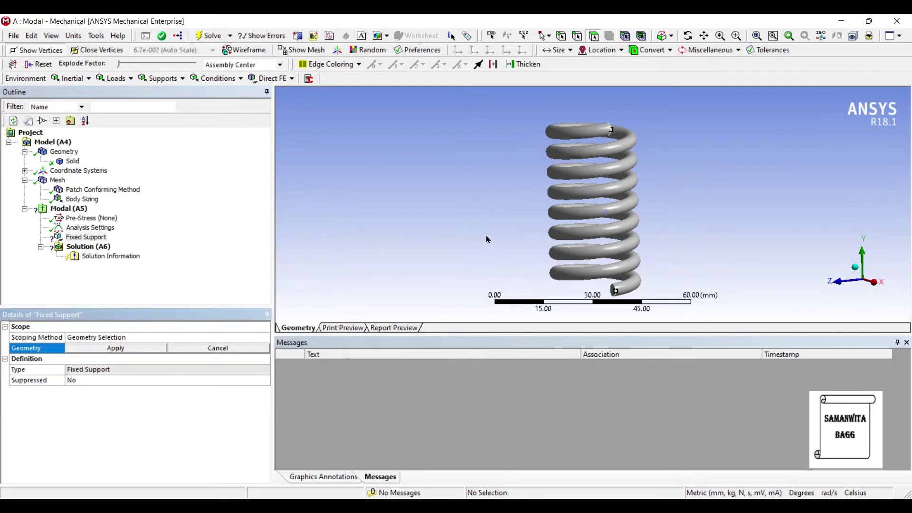
{"action": "left_click", "coordinate": [613, 290]}
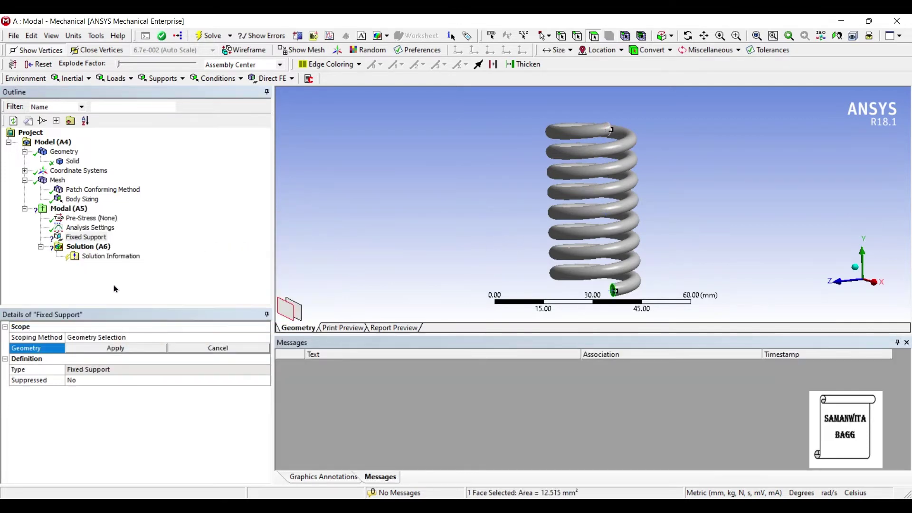
{"action": "key", "text": "Return"}
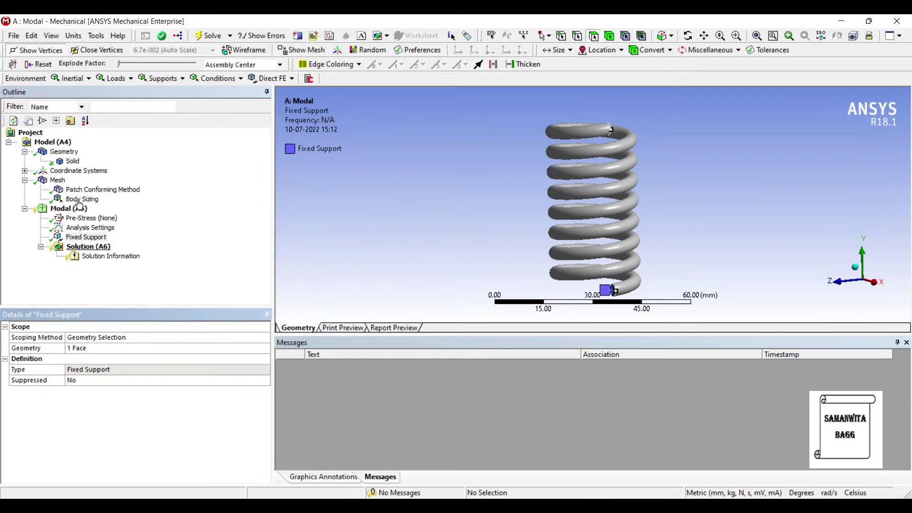
Step: Solve the modal analysis and create mode shape results for all six modes
{"action": "right_click", "coordinate": [95, 246]}
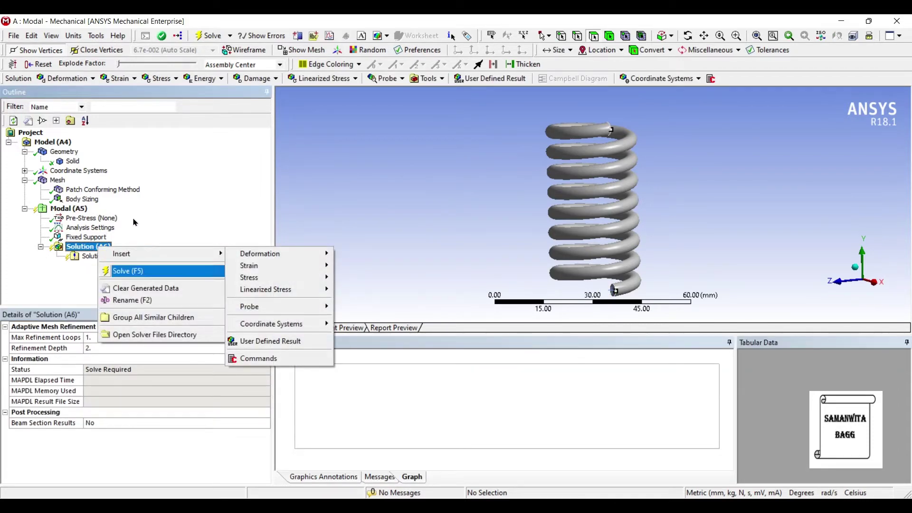
{"action": "left_click", "coordinate": [128, 271]}
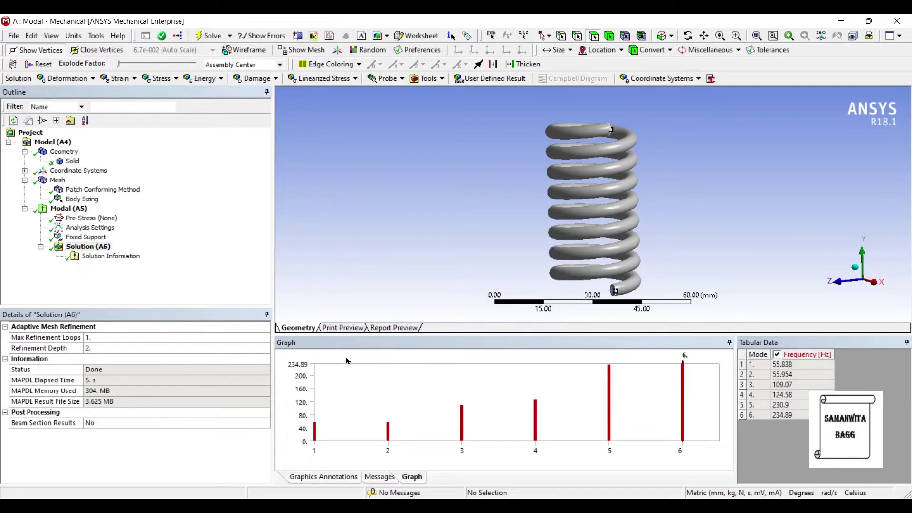
{"action": "left_click", "coordinate": [700, 403]}
{"action": "right_click", "coordinate": [700, 393]}
{"action": "key", "text": "Return"}
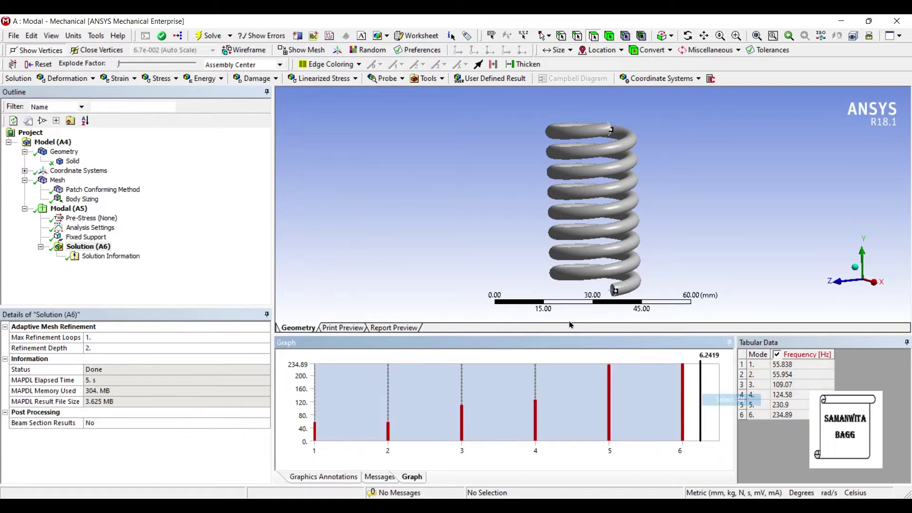
{"action": "right_click", "coordinate": [704, 390]}
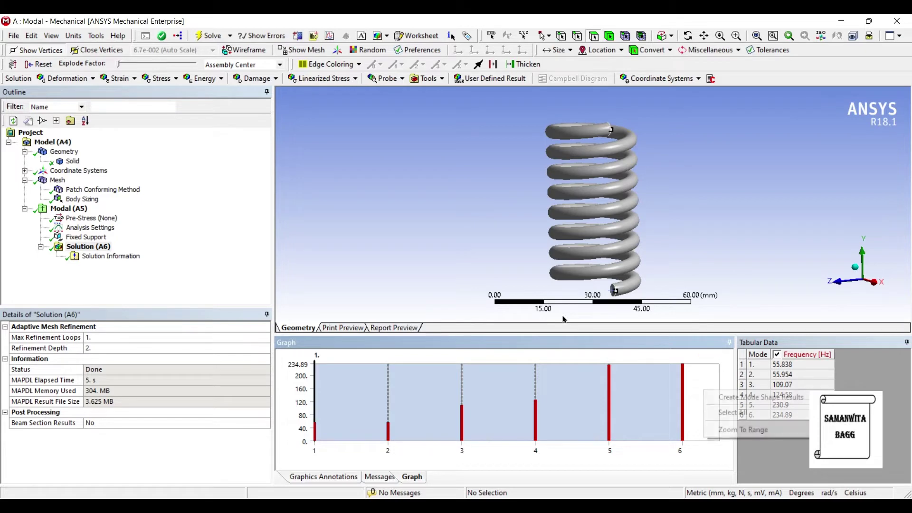
{"action": "key", "text": "Up"}
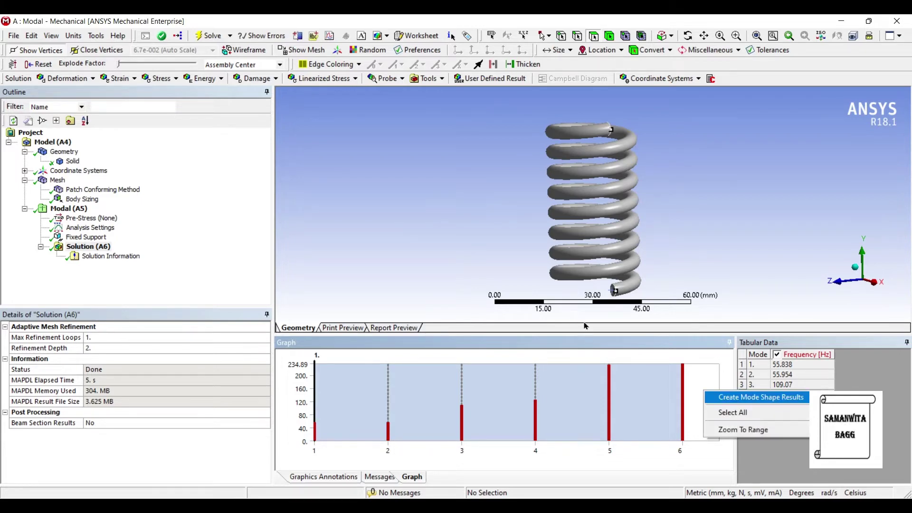
{"action": "key", "text": "Return"}
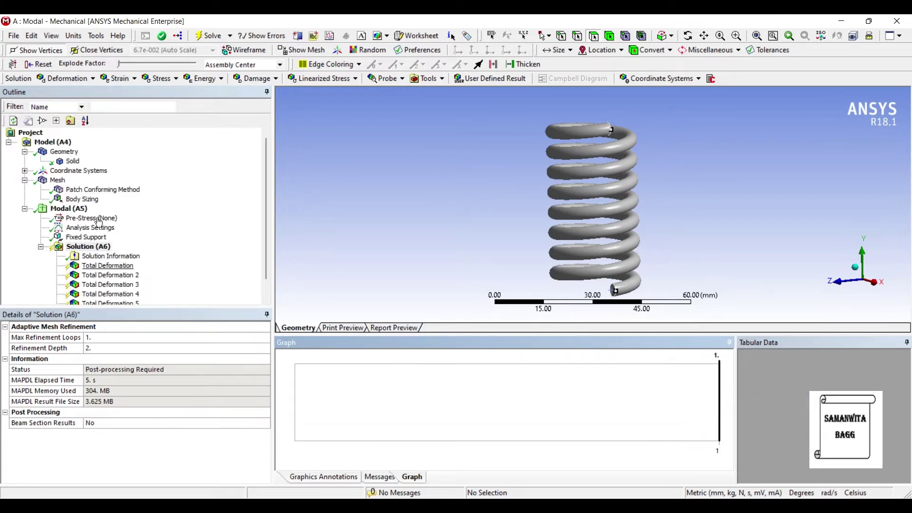
Step: Solve again to evaluate the six total deformation results
{"action": "scroll", "coordinate": [98, 228], "scroll_direction": "down", "scroll_amount": 1}
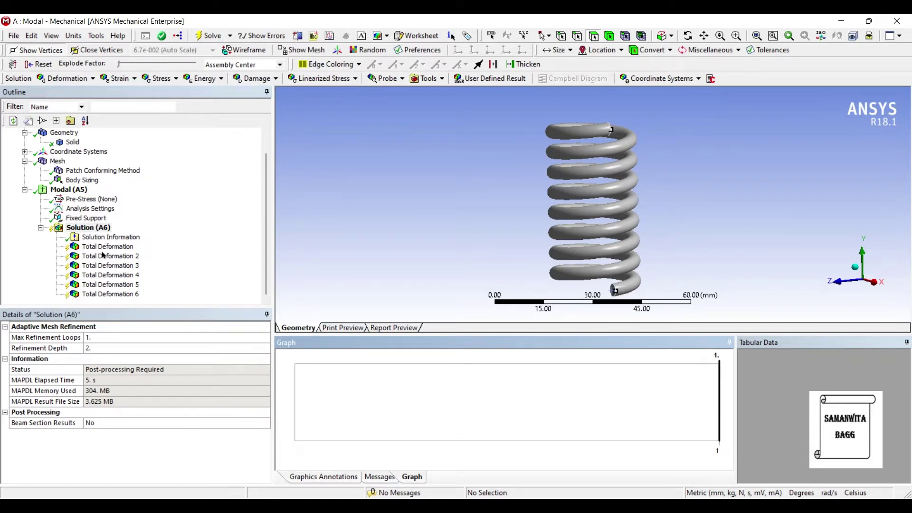
{"action": "left_click", "coordinate": [92, 227]}
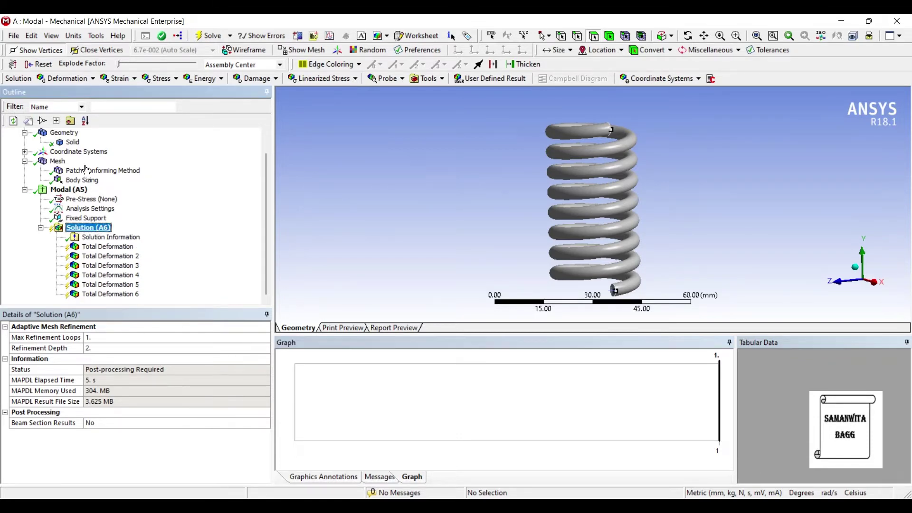
{"action": "left_click", "coordinate": [209, 36]}
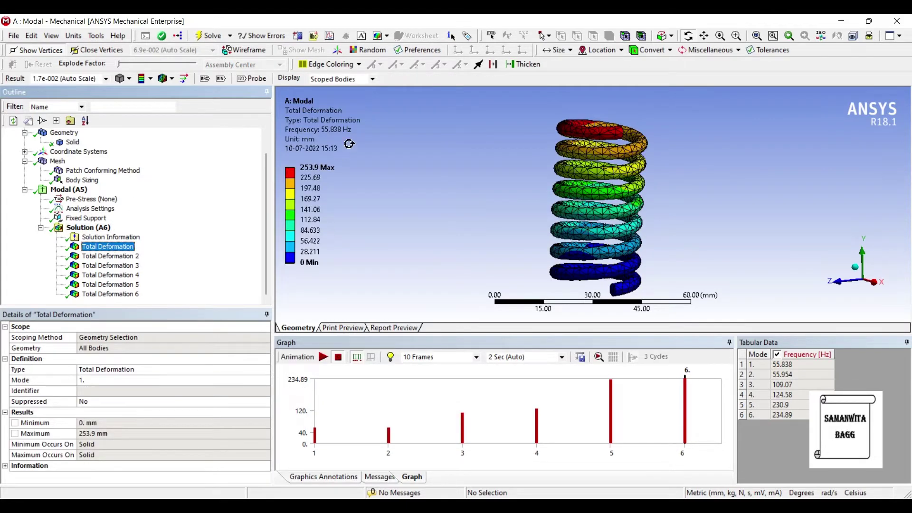
Step: Play the total deformation animations of the first and second modes
{"action": "left_click", "coordinate": [323, 357]}
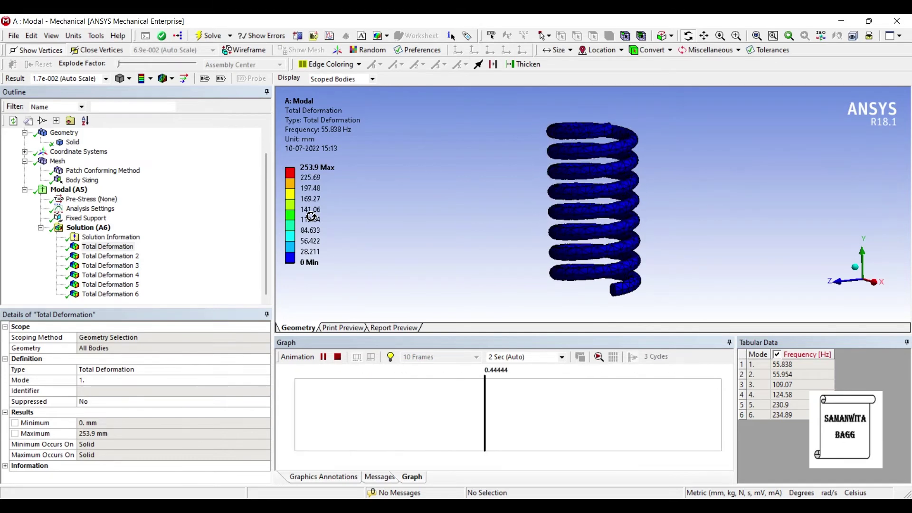
{"action": "left_click", "coordinate": [323, 358]}
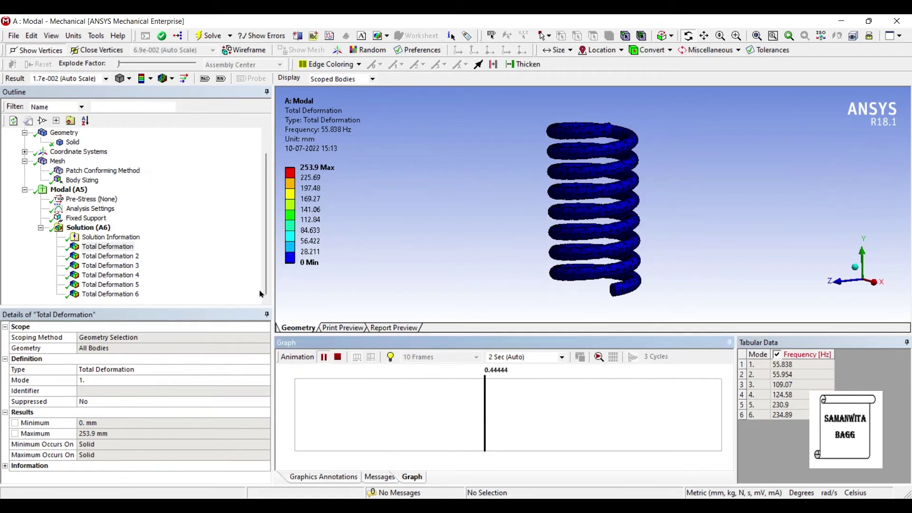
{"action": "left_click", "coordinate": [113, 257]}
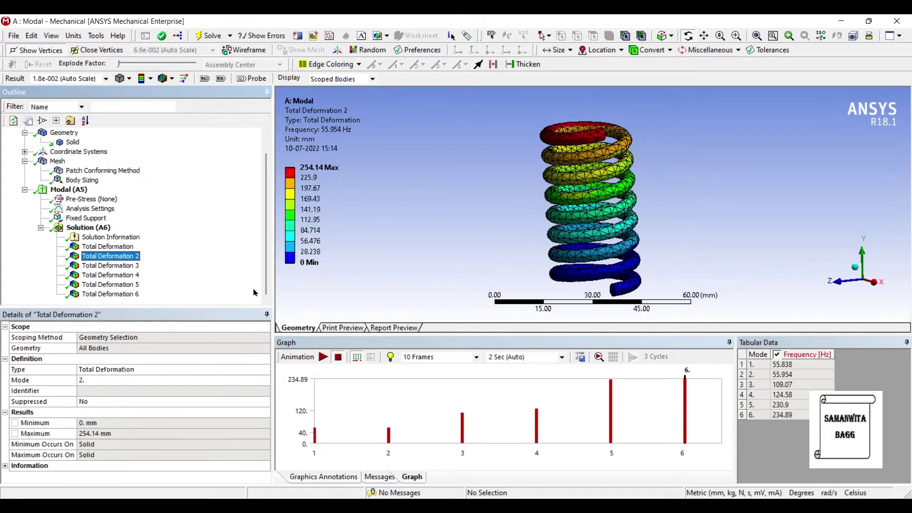
{"action": "left_click", "coordinate": [323, 357]}
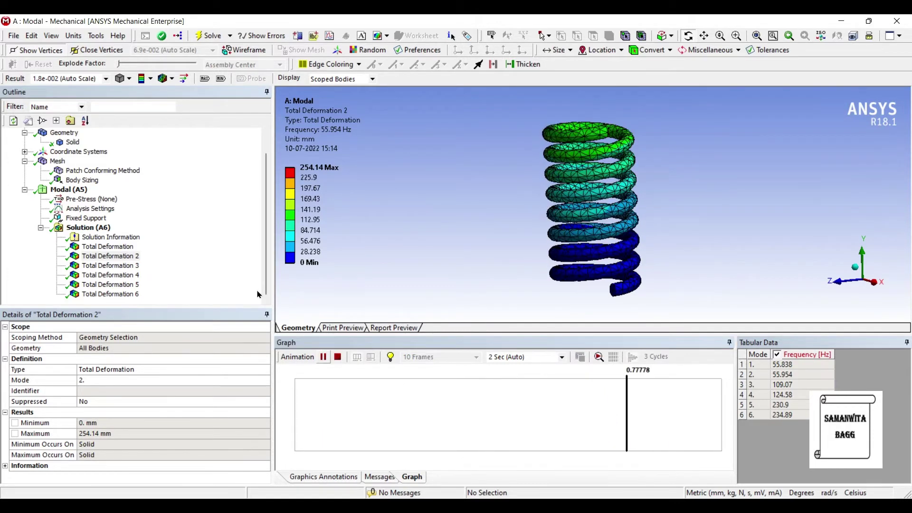
Step: Play the total deformation animations of the third, fourth, fifth and sixth modes
{"action": "left_click", "coordinate": [110, 265]}
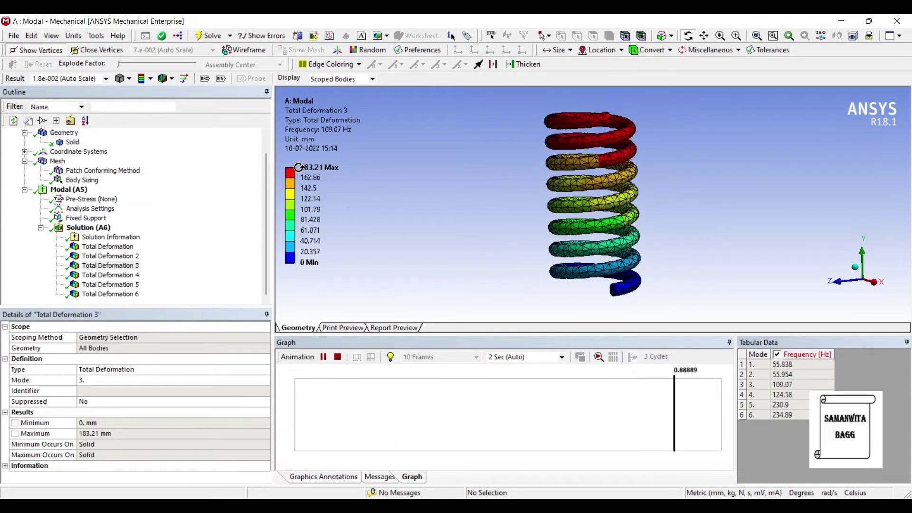
{"action": "left_click", "coordinate": [337, 357]}
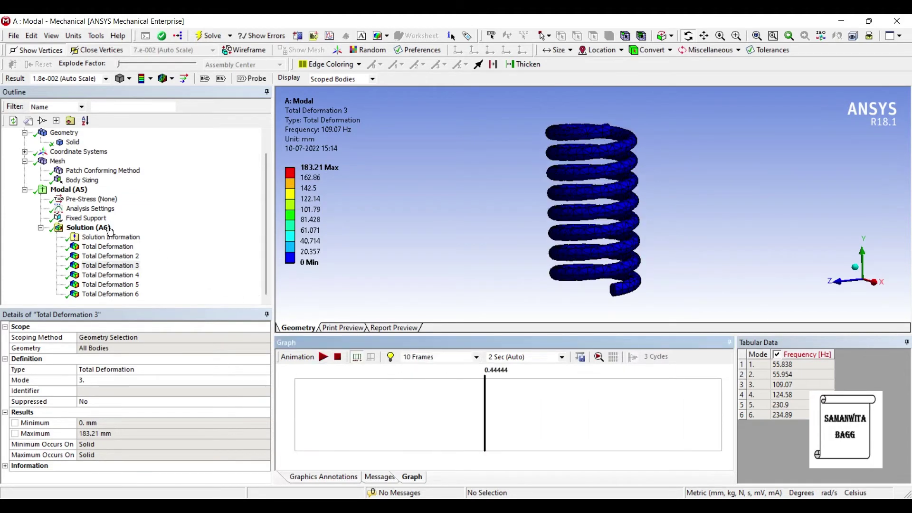
{"action": "left_click", "coordinate": [111, 275]}
{"action": "left_click", "coordinate": [323, 356]}
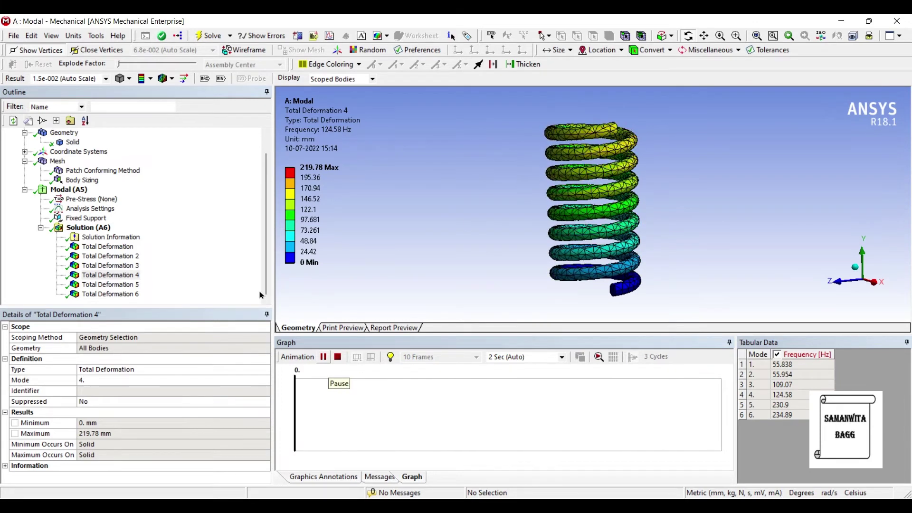
{"action": "left_click", "coordinate": [110, 284]}
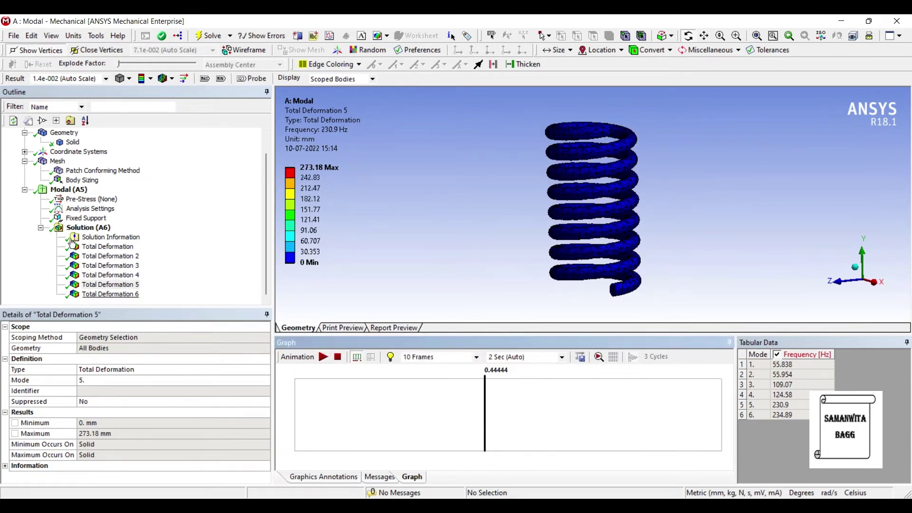
{"action": "left_click", "coordinate": [111, 293]}
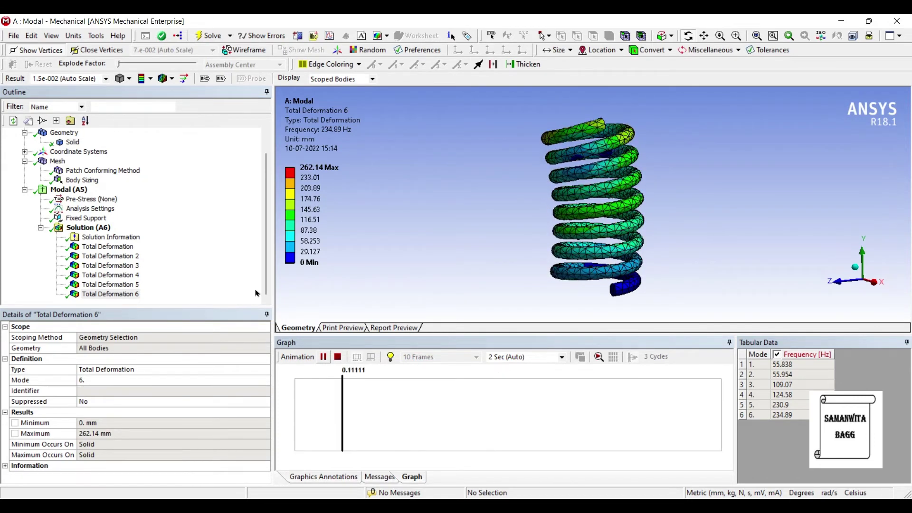
Step: Check the maximum number of modes to find in the modal analysis settings
{"action": "left_click", "coordinate": [91, 209]}
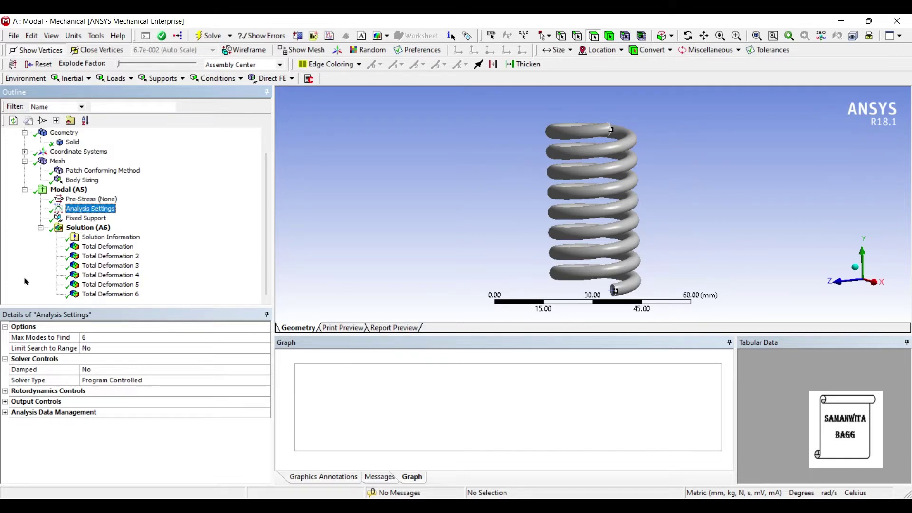
{"action": "left_click", "coordinate": [90, 337]}
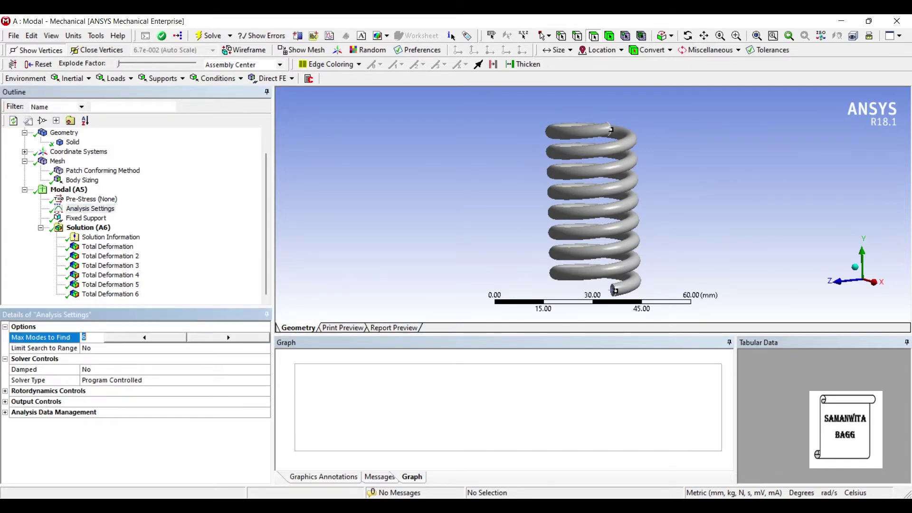
{"action": "left_click", "coordinate": [156, 219]}
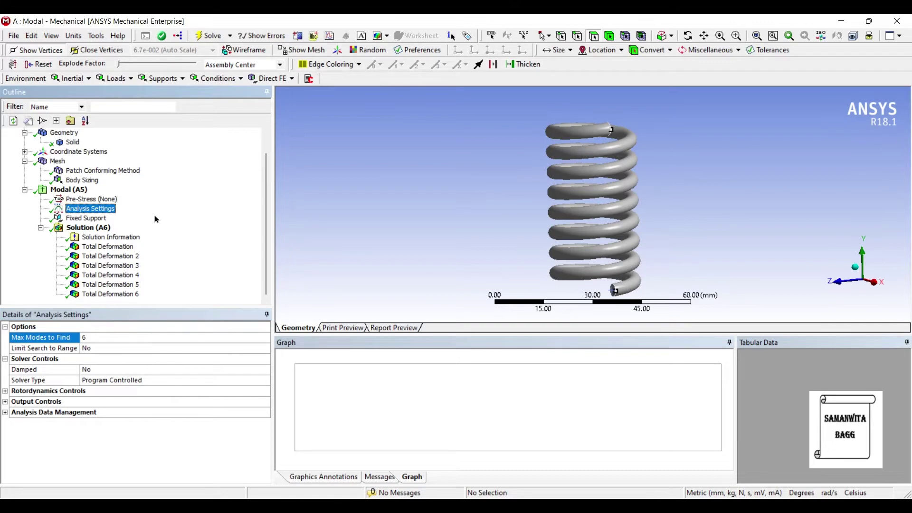
{"action": "scroll", "coordinate": [295, 215], "scroll_direction": "up", "scroll_amount": 3}
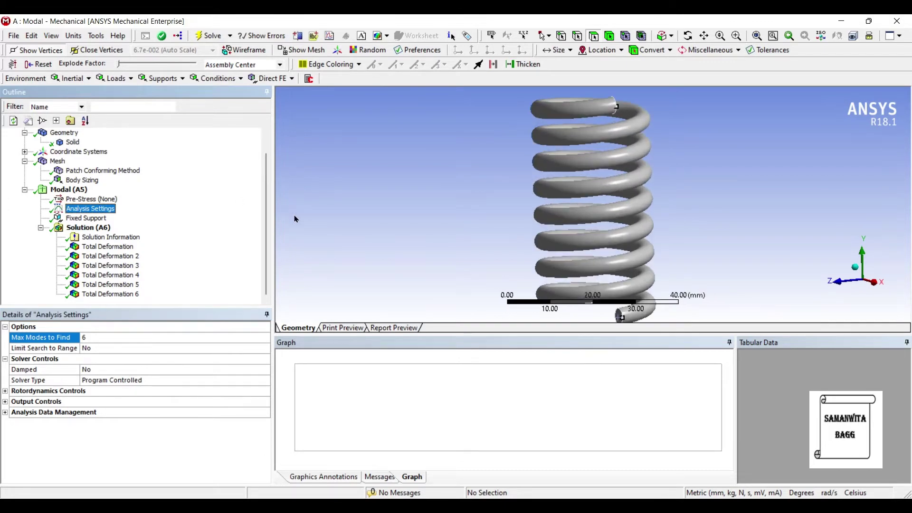
{"action": "scroll", "coordinate": [411, 194], "scroll_direction": "down", "scroll_amount": 3}
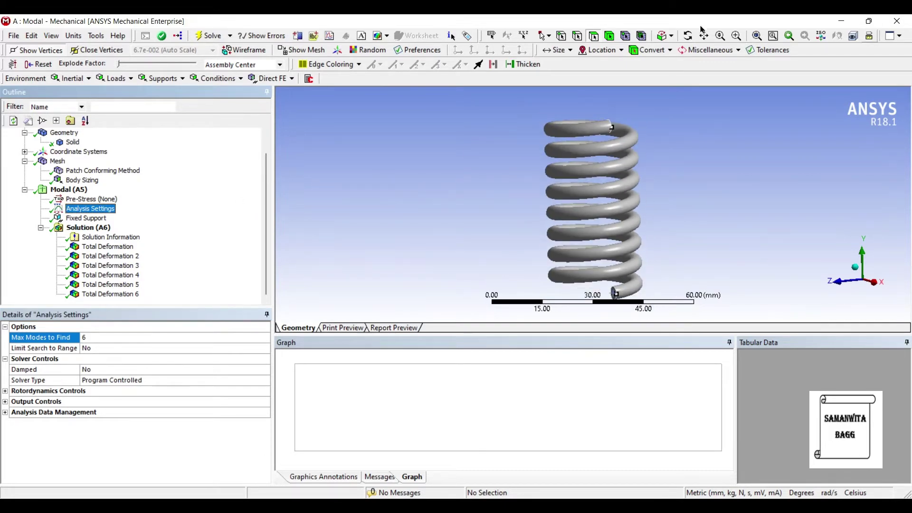
Step: Switch to Workbench, add a Harmonic Response system linked to the Modal system's data and solution, and open its setup in Mechanical
{"action": "left_click", "coordinate": [841, 20]}
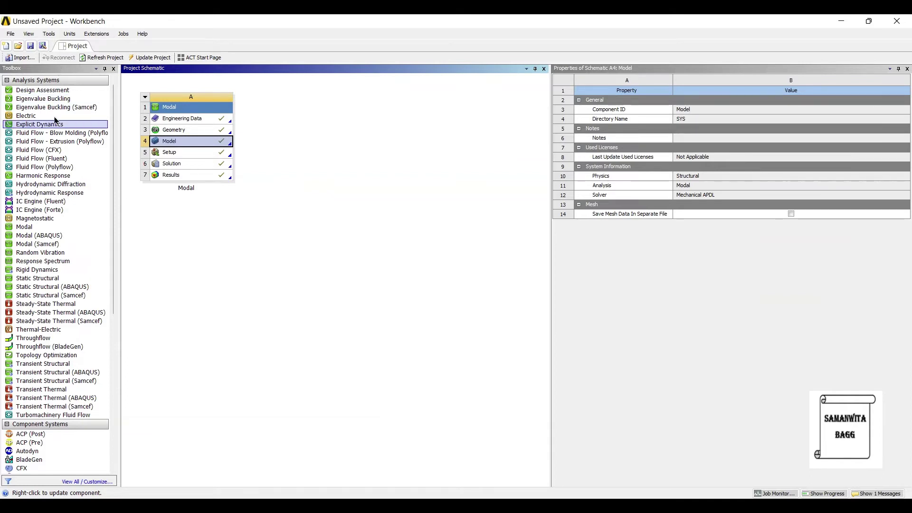
{"action": "left_click_drag", "start_coordinate": [44, 147], "coordinate": [161, 141]}
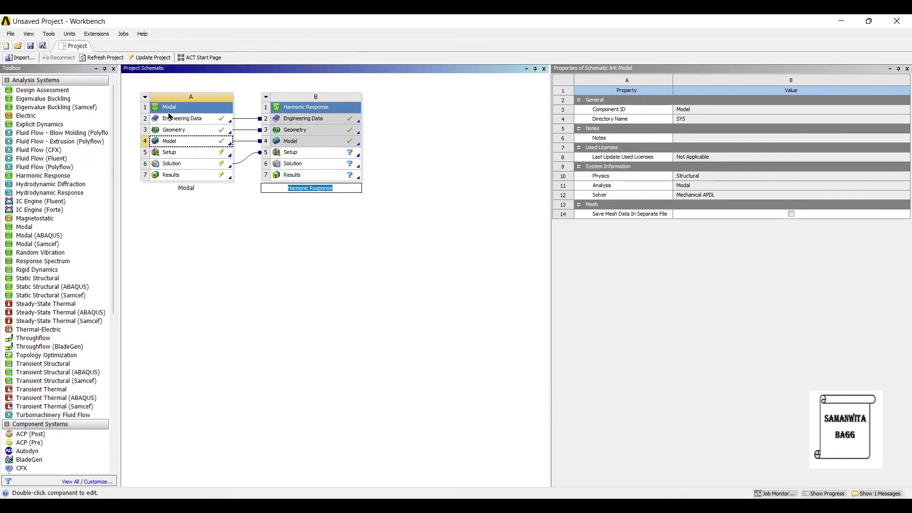
{"action": "key", "text": "Return"}
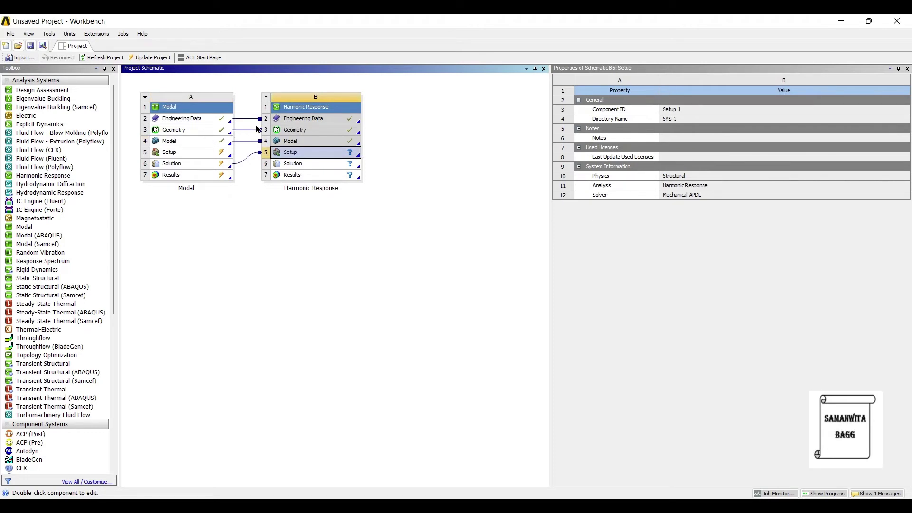
{"action": "double_click", "coordinate": [290, 152]}
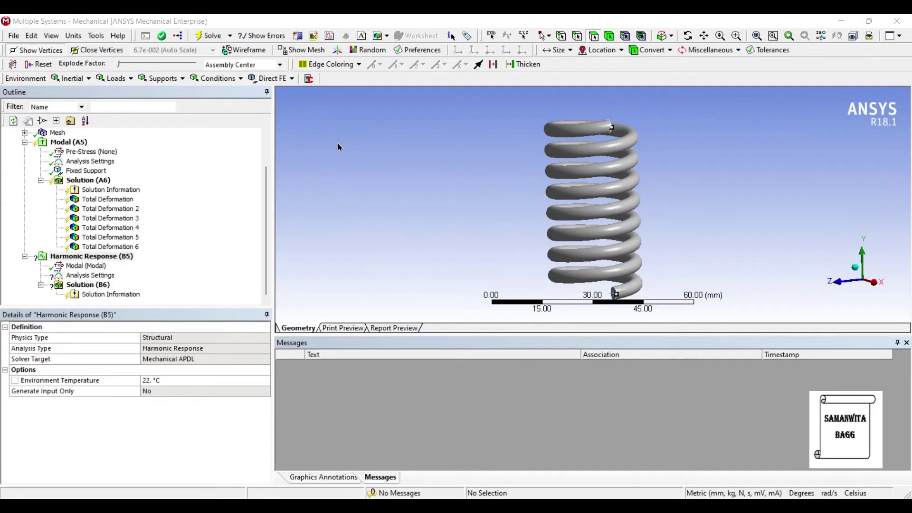
Step: Review the harmonic response frequency range settings against the natural frequencies of the first and sixth modes
{"action": "scroll", "coordinate": [67, 125], "scroll_direction": "up", "scroll_amount": 2}
{"action": "scroll", "coordinate": [67, 125], "scroll_direction": "down", "scroll_amount": 2}
{"action": "left_click", "coordinate": [83, 274]}
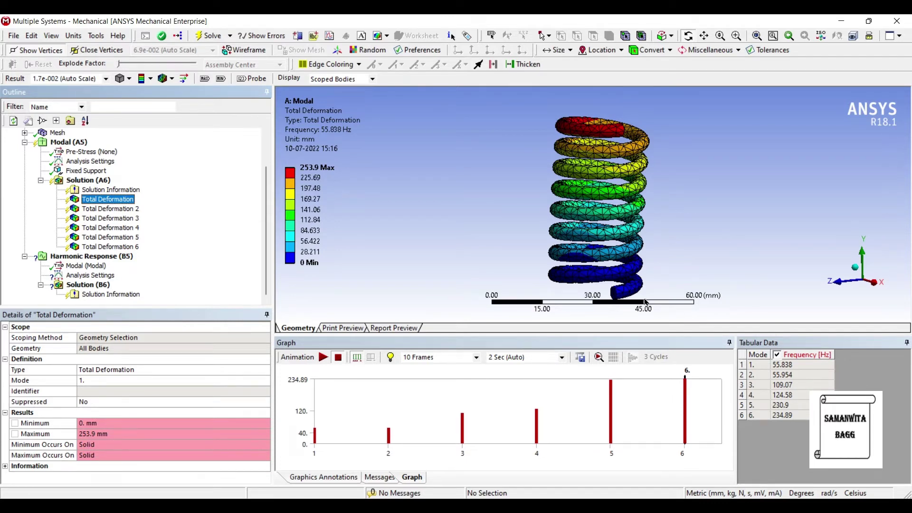
{"action": "left_click", "coordinate": [95, 276]}
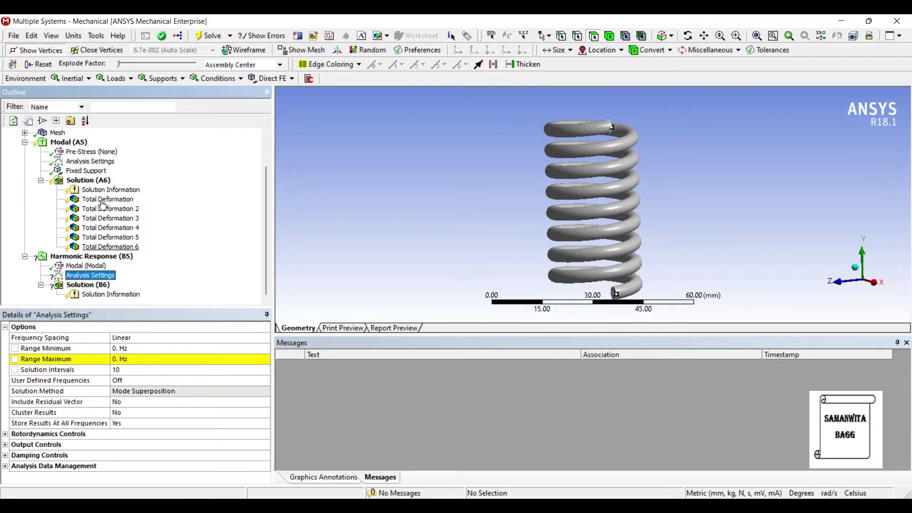
{"action": "left_click", "coordinate": [110, 247]}
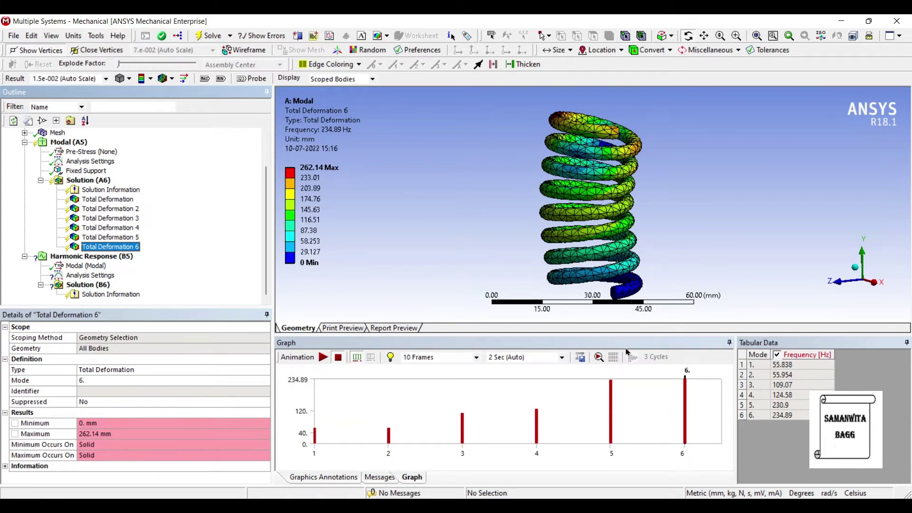
Step: Set the harmonic response frequency range maximum to 250 Hz and the solution intervals to 50
{"action": "left_click", "coordinate": [90, 275]}
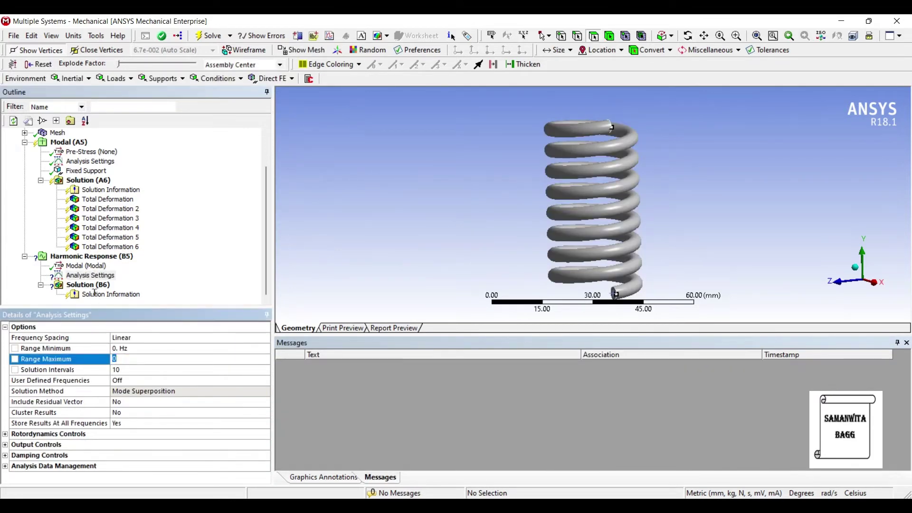
{"action": "type", "text": "250"}
{"action": "key", "text": "Return"}
{"action": "key", "text": "Tab"}
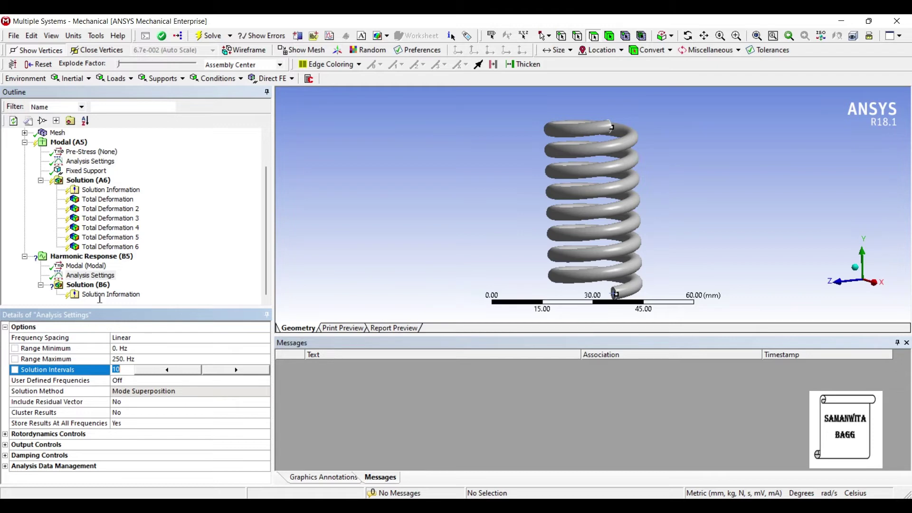
{"action": "type", "text": "50"}
{"action": "key", "text": "Return"}
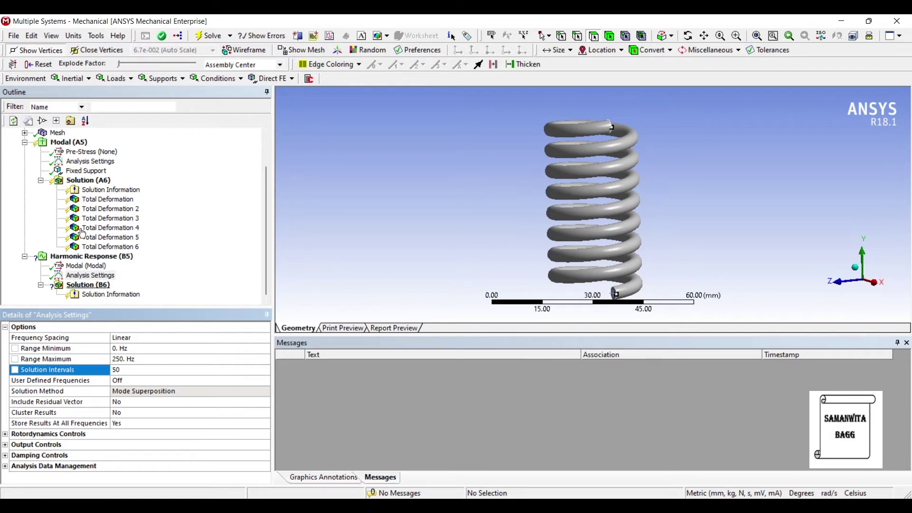
Step: Insert a force in the harmonic response environment on the circular end face at the spring's upper end
{"action": "right_click", "coordinate": [109, 272]}
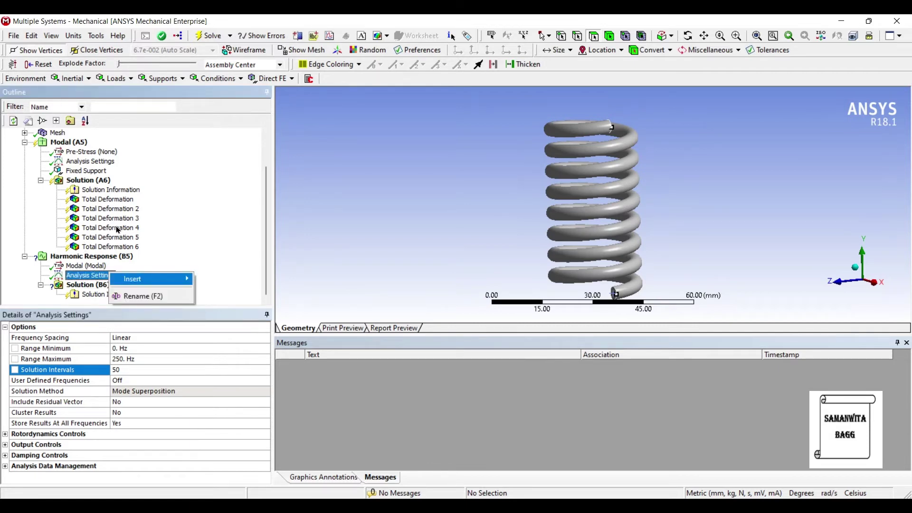
{"action": "mouse_move", "coordinate": [148, 278]}
{"action": "key", "text": "Down"}
{"action": "key", "text": "Down"}
{"action": "key", "text": "Down"}
{"action": "key", "text": "Down"}
{"action": "key", "text": "Up"}
{"action": "key", "text": "Up"}
{"action": "key", "text": "Return"}
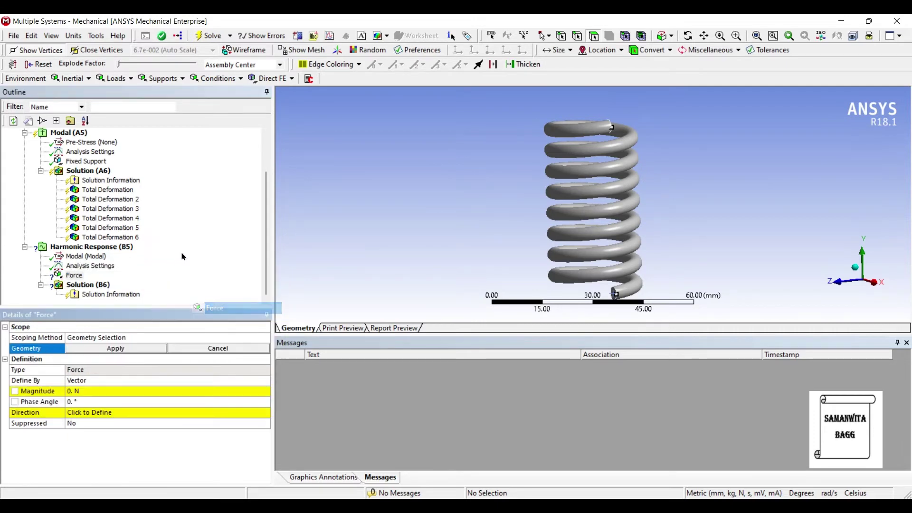
{"action": "middle_click_drag", "start_coordinate": [484, 118], "coordinate": [395, 124]}
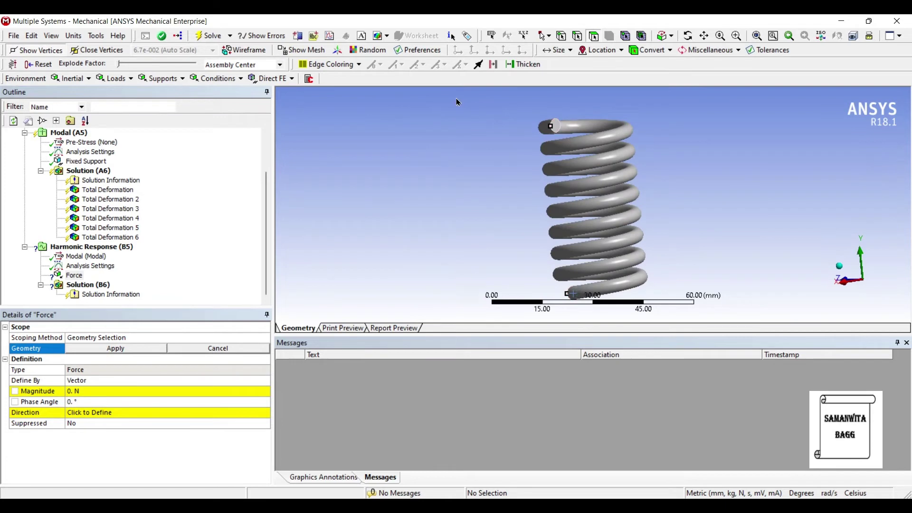
{"action": "left_click", "coordinate": [554, 126]}
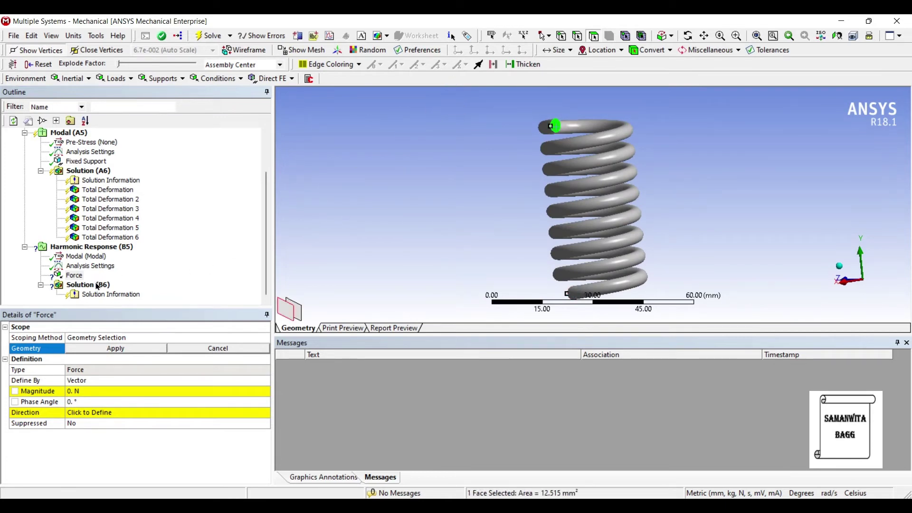
{"action": "left_click", "coordinate": [116, 348]}
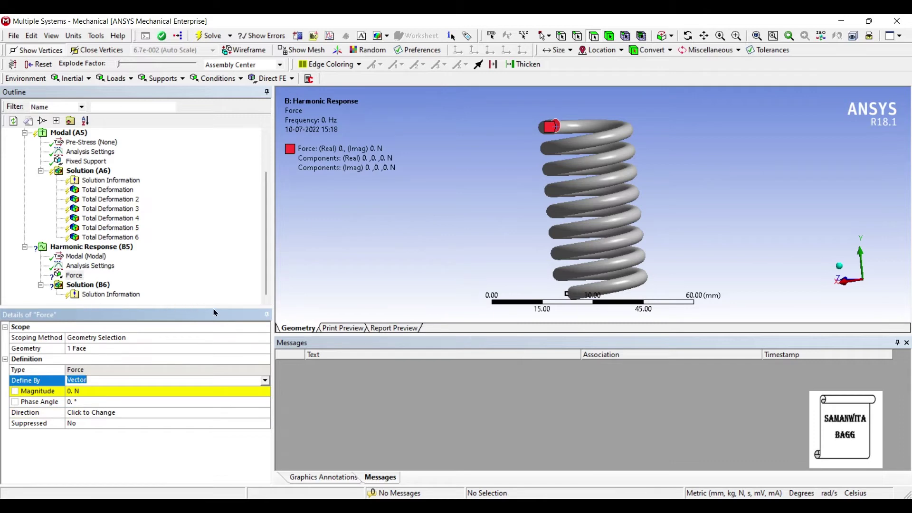
Step: Define the harmonic response force by components and set its Y component to -1000 N
{"action": "left_click", "coordinate": [265, 380]}
{"action": "key", "text": "Return"}
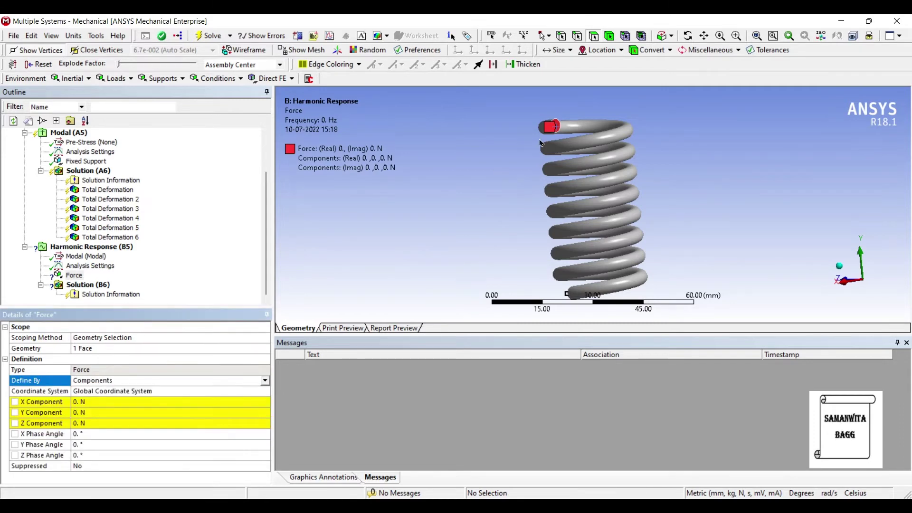
{"action": "middle_click_drag", "start_coordinate": [491, 203], "coordinate": [668, 208]}
{"action": "middle_click_drag", "start_coordinate": [537, 194], "coordinate": [539, 213]}
{"action": "left_click", "coordinate": [90, 412]}
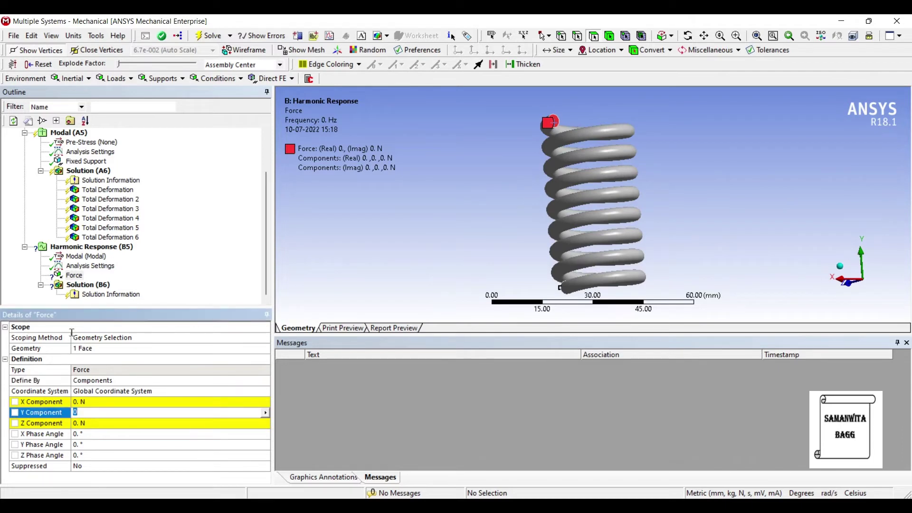
{"action": "type", "text": "-1000"}
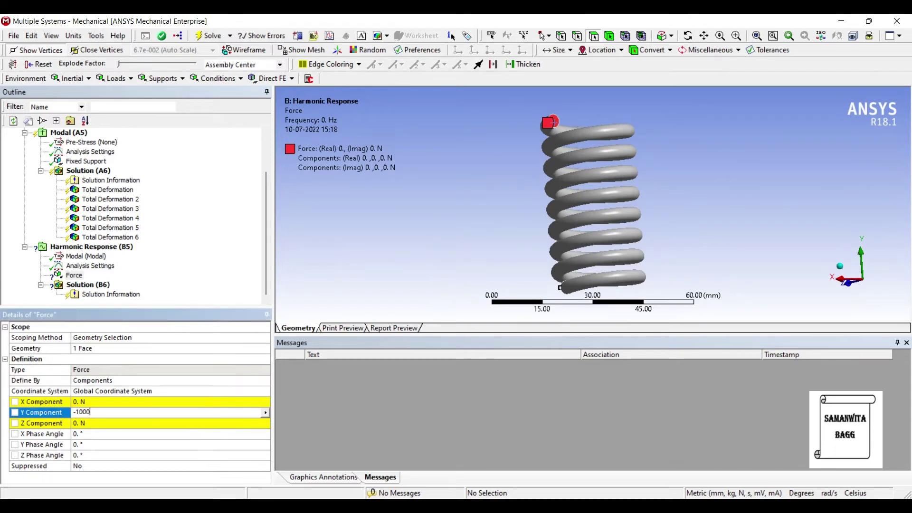
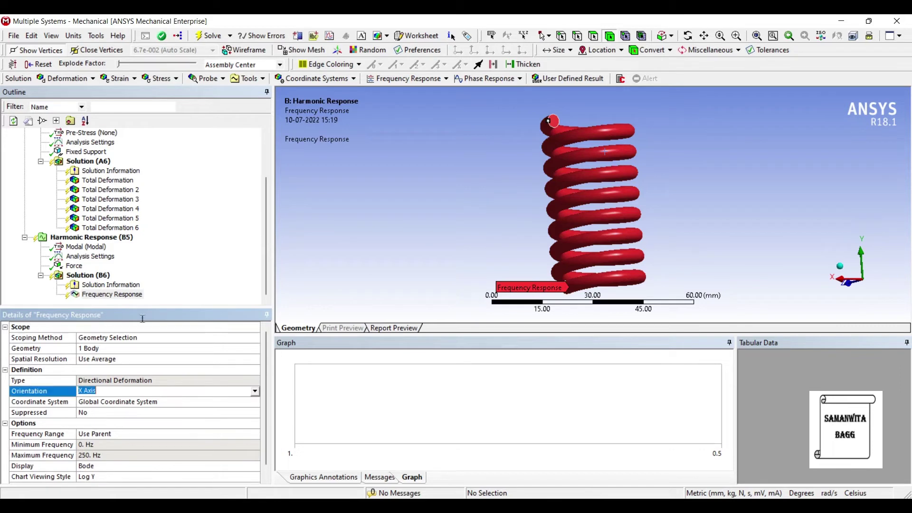
Step: Set the frequency response orientation to Y Axis, then solve the harmonic response and display its frequency response chart
{"action": "left_click", "coordinate": [255, 391]}
{"action": "key", "text": "Return"}
{"action": "right_click", "coordinate": [78, 275]}
{"action": "left_click", "coordinate": [185, 197]}
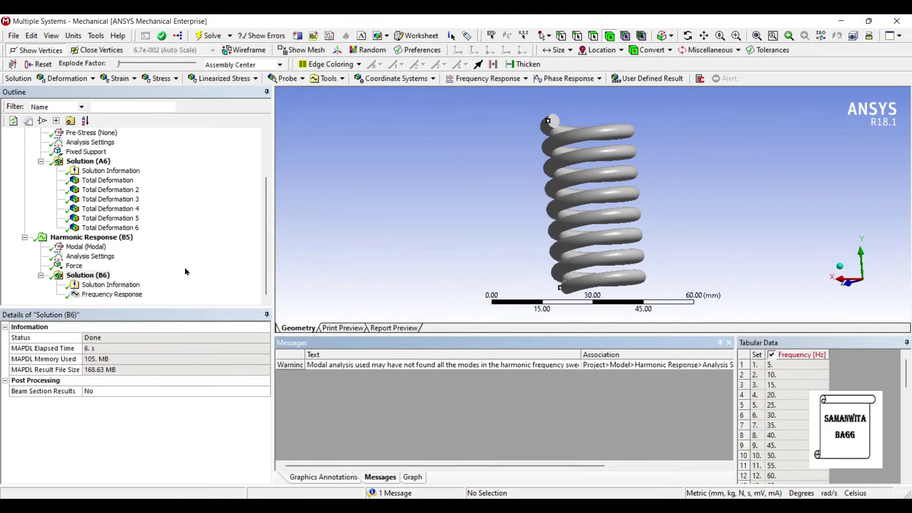
{"action": "left_click", "coordinate": [112, 294]}
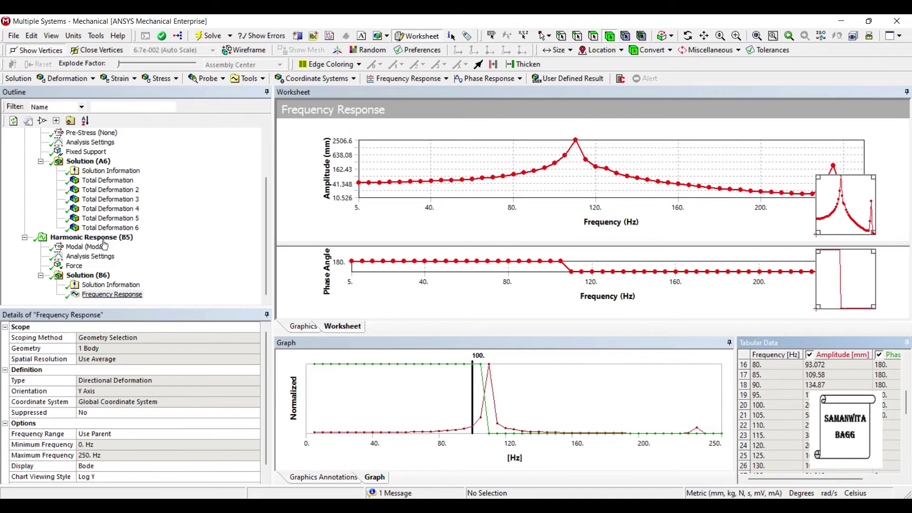
Step: Create a contour result from the harmonic frequency response
{"action": "right_click", "coordinate": [128, 295]}
{"action": "key", "text": "Down"}
{"action": "key", "text": "Right"}
{"action": "key", "text": "Left"}
{"action": "key", "text": "Down"}
{"action": "key", "text": "Down"}
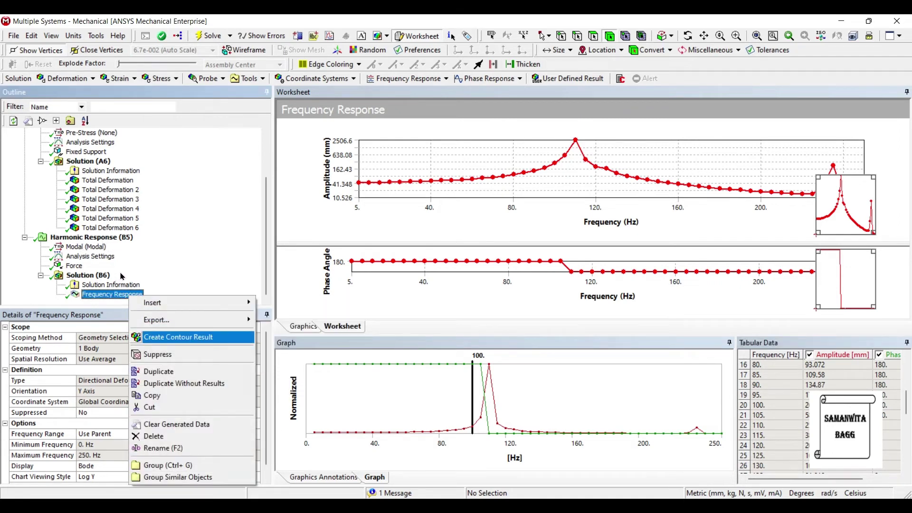
{"action": "key", "text": "Return"}
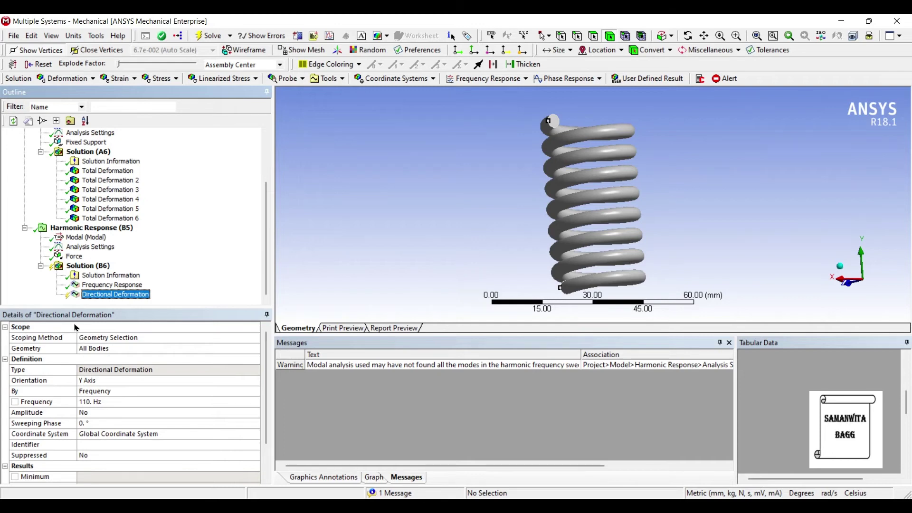
Step: Evaluate the new directional deformation result of the harmonic response and animate its contour on the spring
{"action": "left_click", "coordinate": [89, 265]}
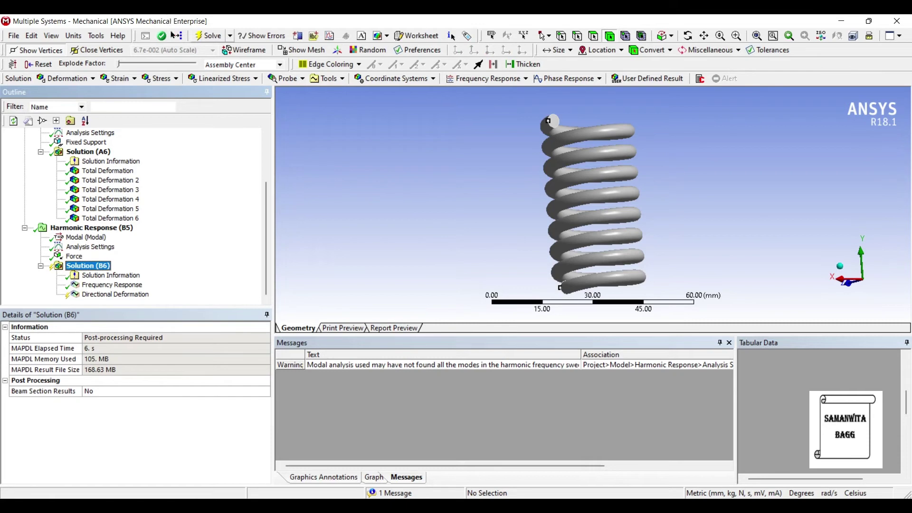
{"action": "left_click", "coordinate": [209, 35]}
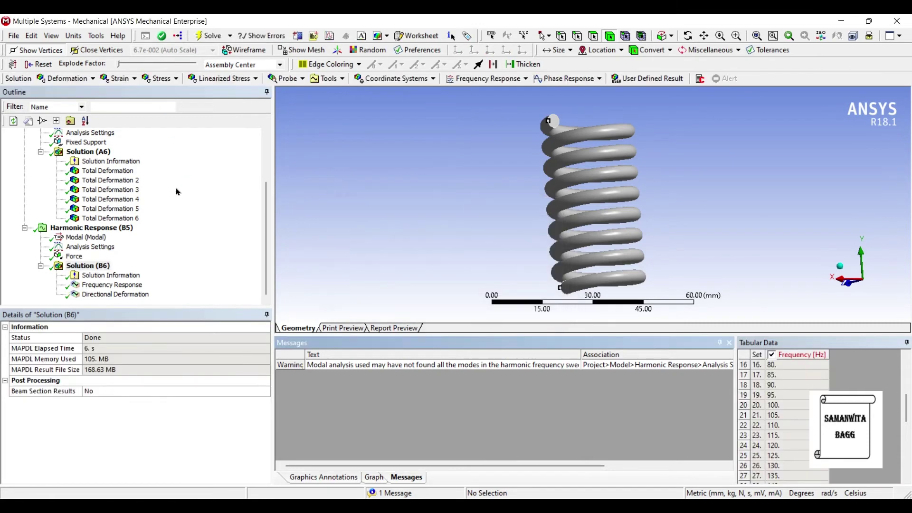
{"action": "left_click", "coordinate": [107, 294]}
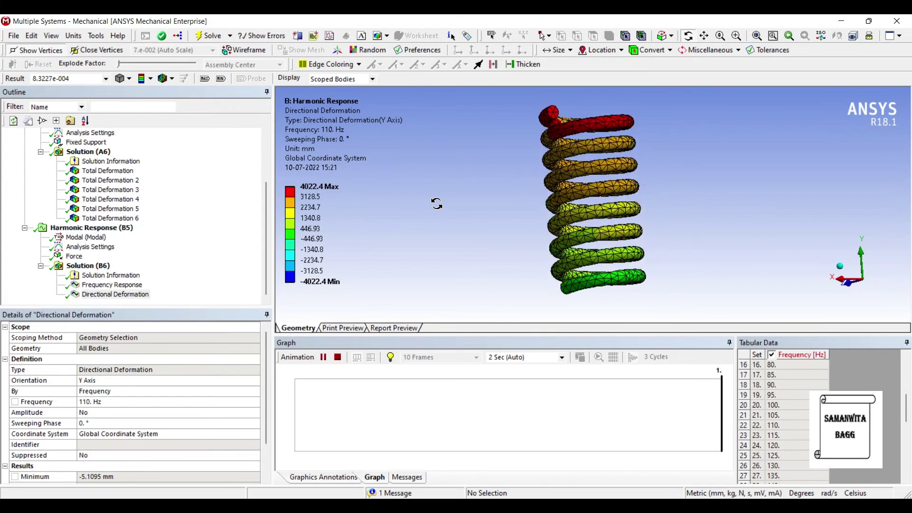
{"action": "left_click", "coordinate": [324, 357]}
Step: Review the frequency response result's amplitude, frequency and phase details, and compare them with the directional deformation contour
{"action": "left_click", "coordinate": [112, 285]}
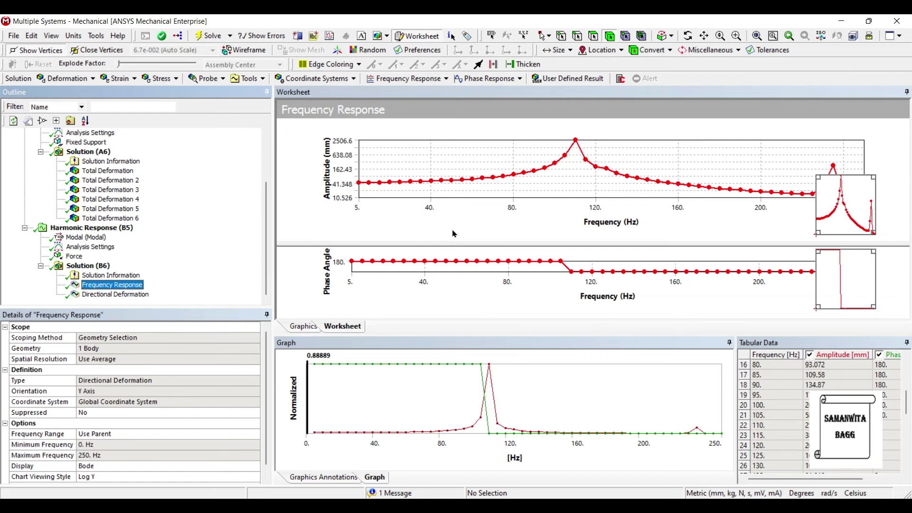
{"action": "scroll", "coordinate": [109, 342], "scroll_direction": "down", "scroll_amount": 1}
{"action": "left_click", "coordinate": [5, 477]}
{"action": "scroll", "coordinate": [107, 348], "scroll_direction": "down", "scroll_amount": 2}
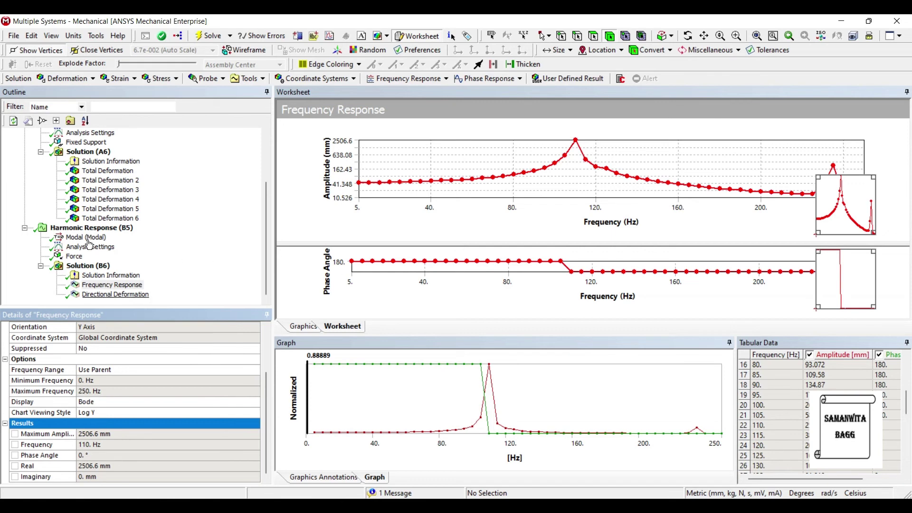
{"action": "left_click", "coordinate": [108, 294]}
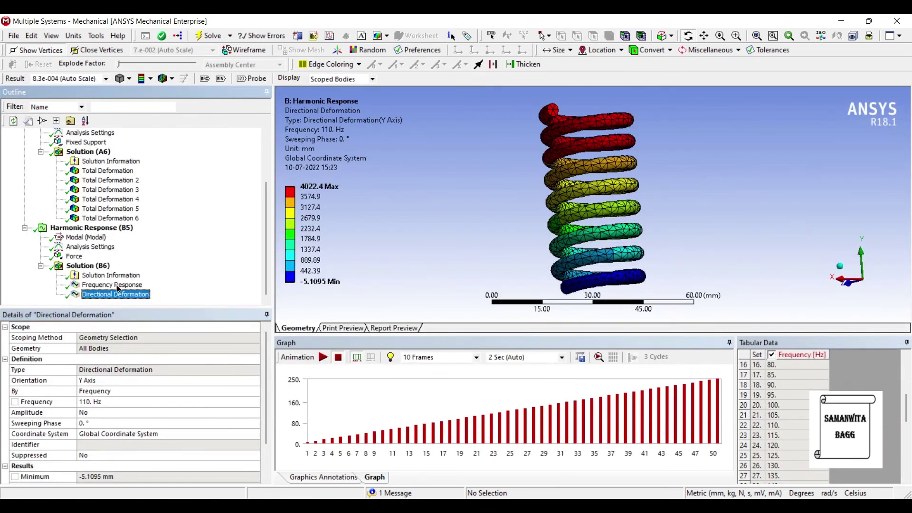
Step: Insert an equivalent (von-Mises) stress result in the harmonic response solution and set its frequency to 110 Hz
{"action": "right_click", "coordinate": [103, 267]}
{"action": "mouse_move", "coordinate": [156, 275]}
{"action": "mouse_move", "coordinate": [261, 299]}
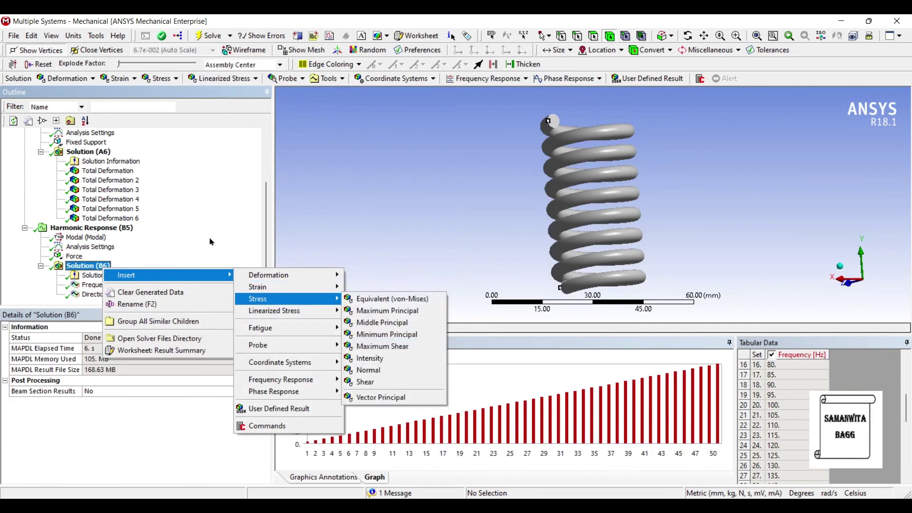
{"action": "key", "text": "Return"}
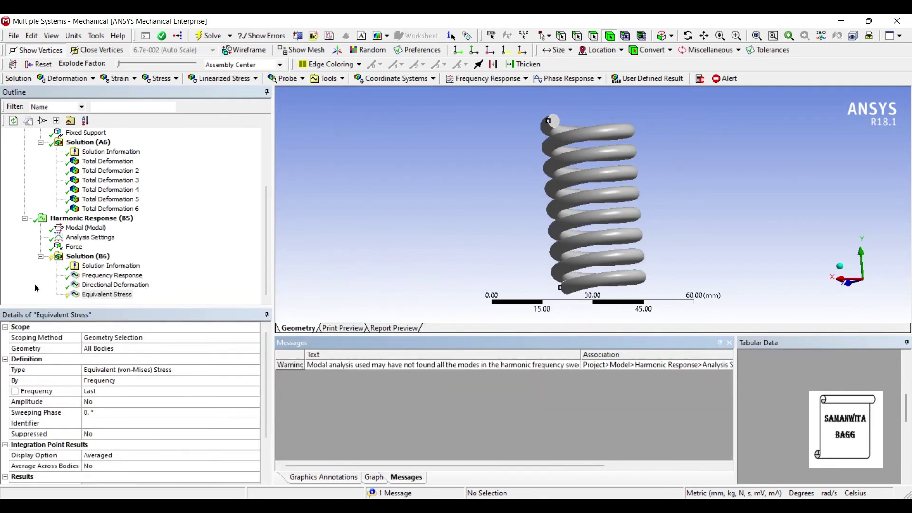
{"action": "left_click", "coordinate": [95, 391]}
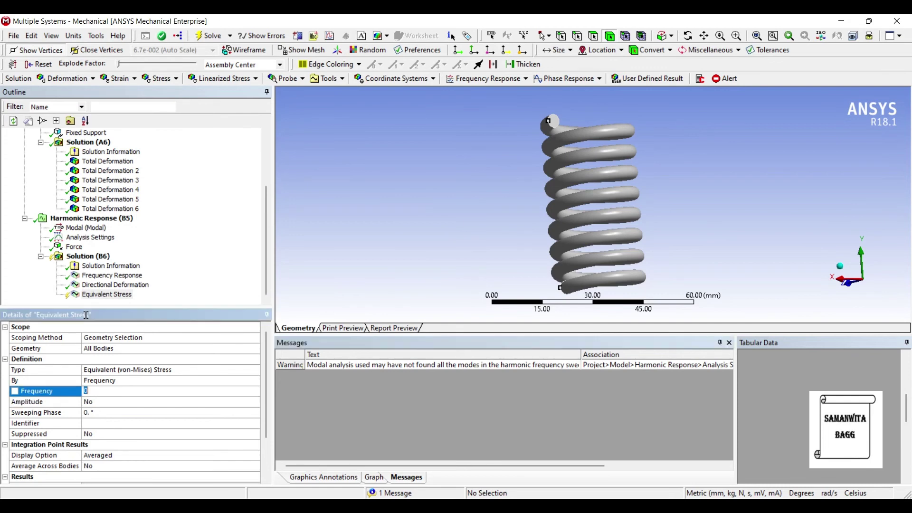
{"action": "type", "text": "110"}
{"action": "key", "text": "Return"}
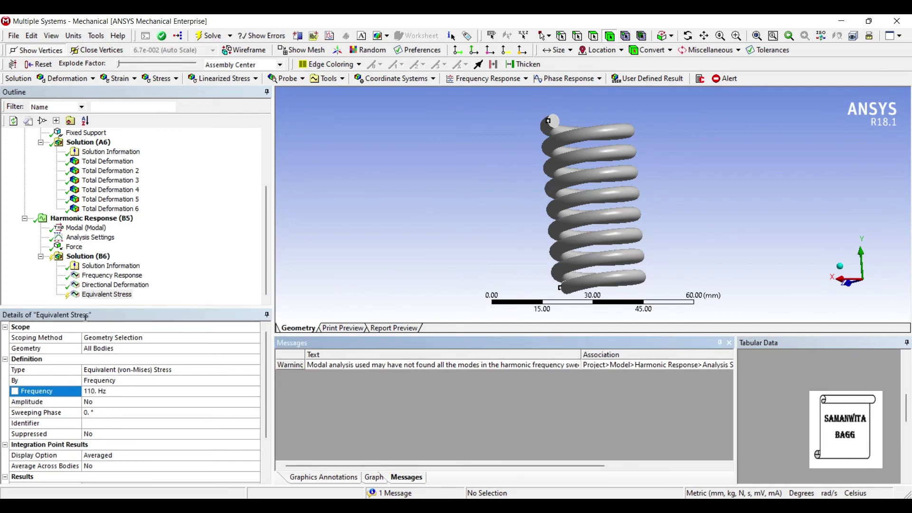
{"action": "left_click", "coordinate": [300, 385]}
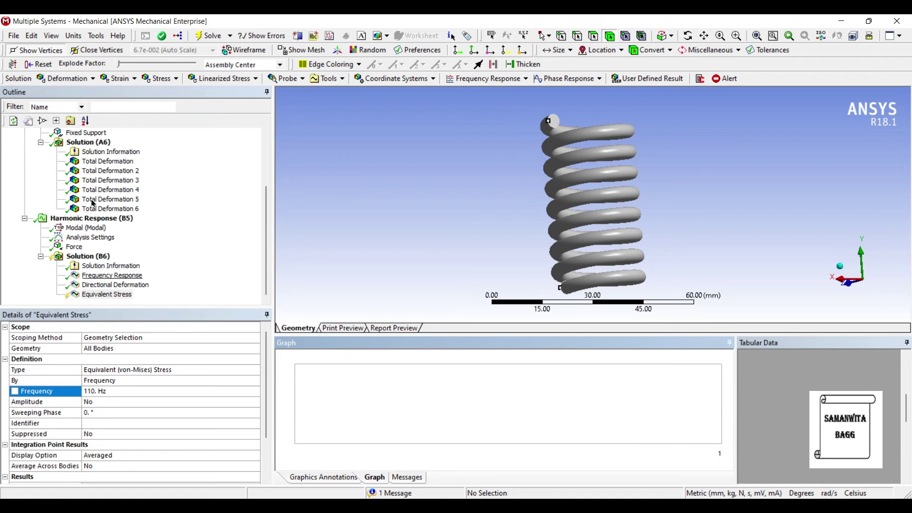
Step: Evaluate the harmonic equivalent stress result and view its animated contour on the spring, stopping the animation at the end
{"action": "left_click", "coordinate": [89, 256]}
{"action": "left_click", "coordinate": [209, 35]}
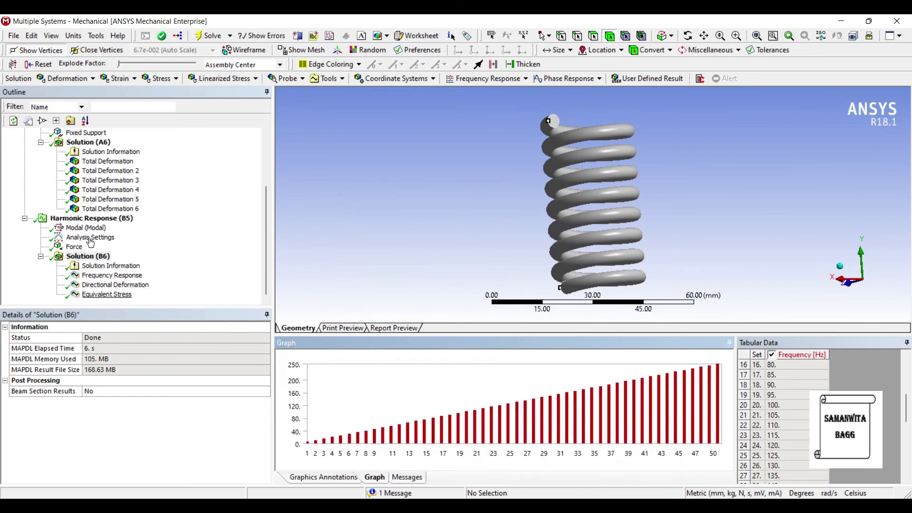
{"action": "left_click", "coordinate": [106, 295]}
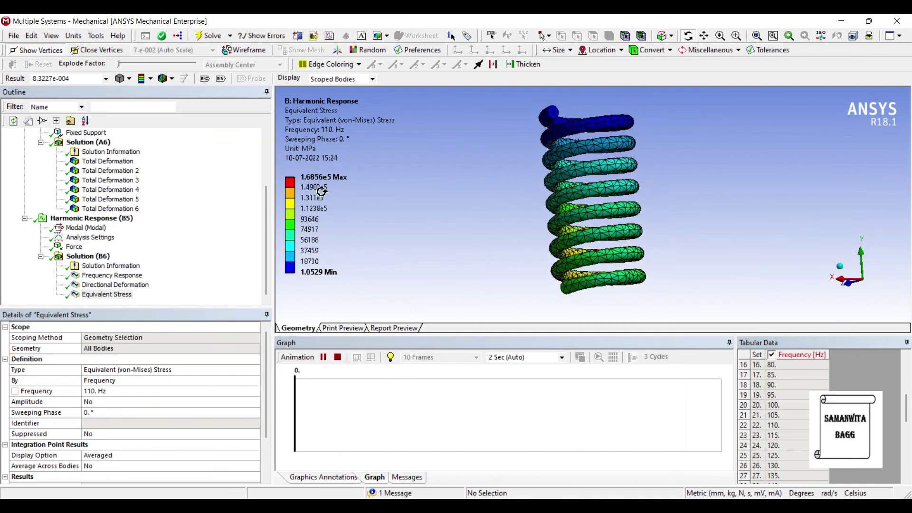
{"action": "left_click", "coordinate": [337, 357]}
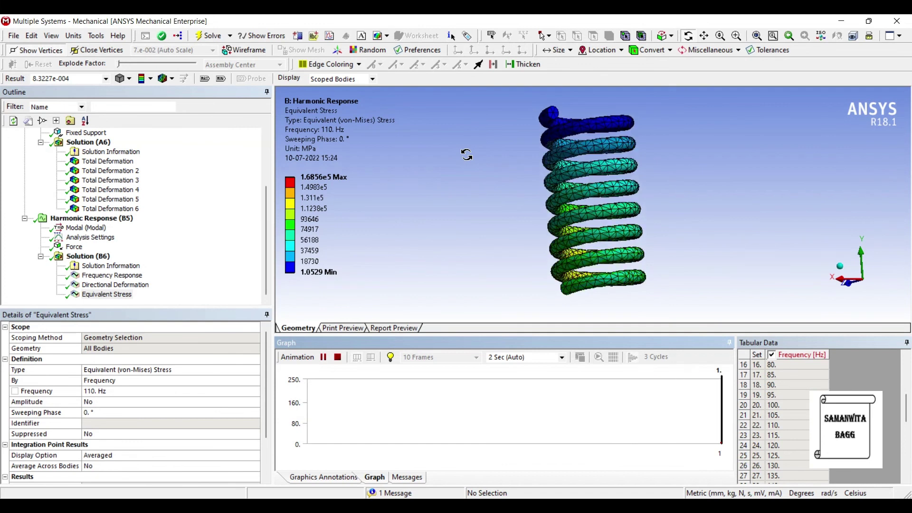
{"action": "left_click", "coordinate": [255, 290]}
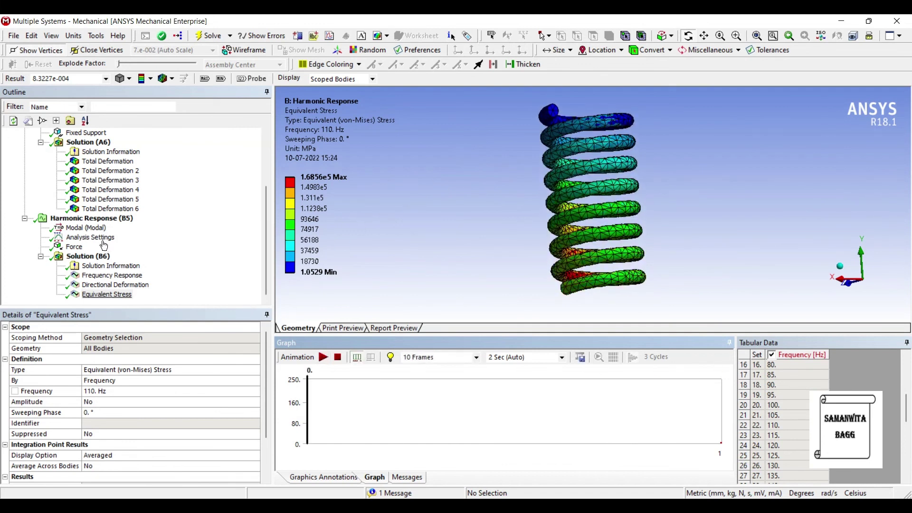